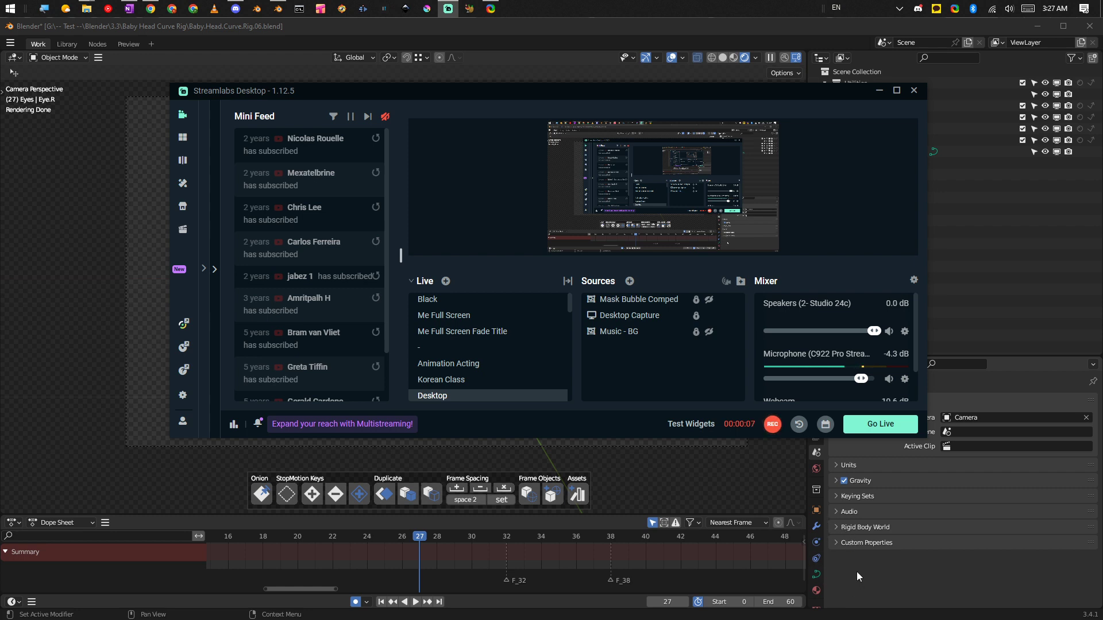
Move the Streamlabs Desktop window aside to show the Blender baby head scene
key("alt+Tab")
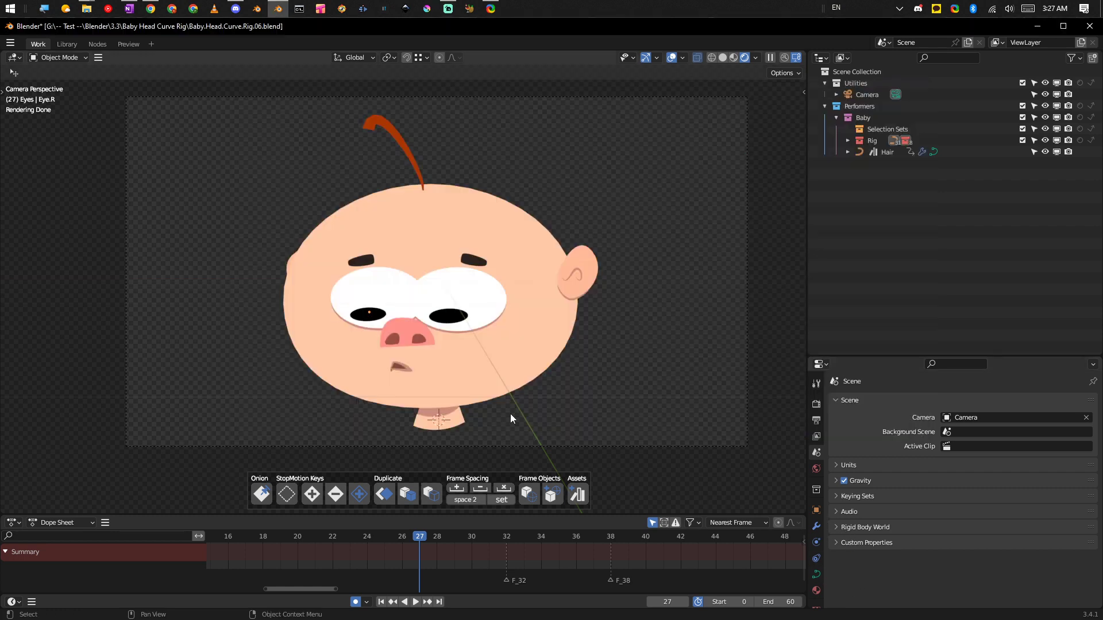
Make the keyframe editor taller and zoom out so the whole camera frame fits
left_click_drag(617, 516, 615, 481)
scroll(586, 379, "down", 3)
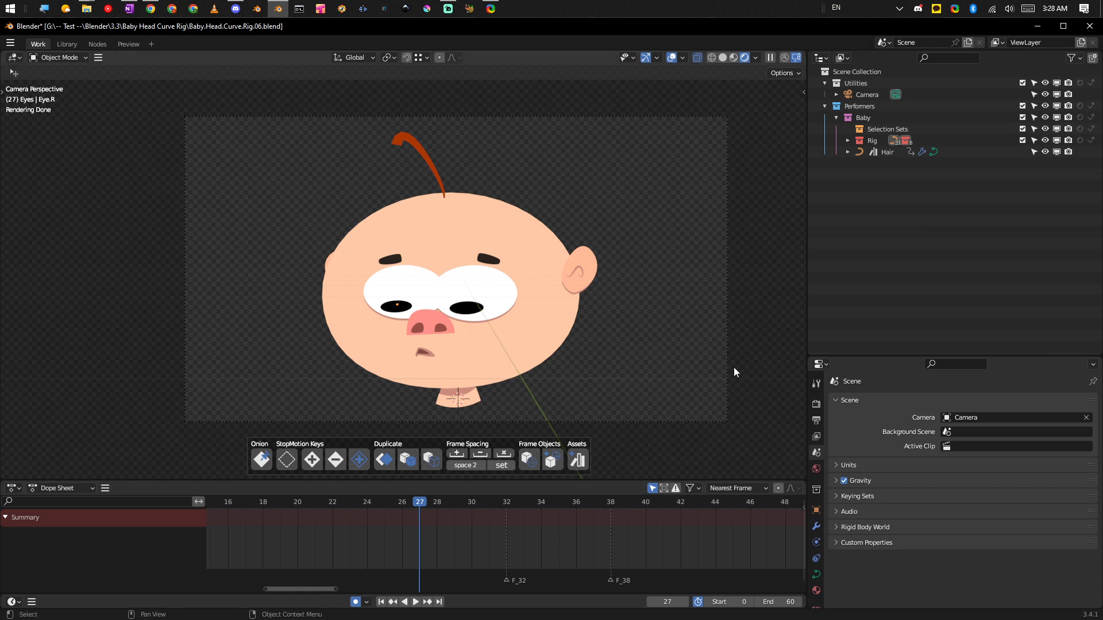
Scrub back to preview the frame 15 shout and shift the timeline toward earlier frames
scroll(580, 264, "up", 2)
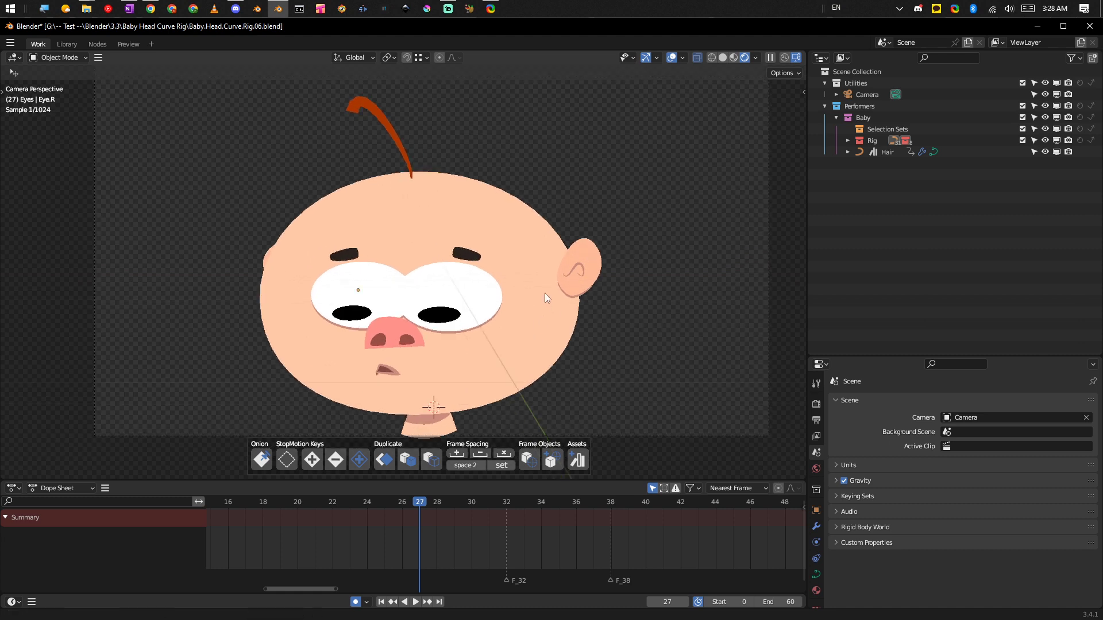
scroll(550, 279, "down", 3)
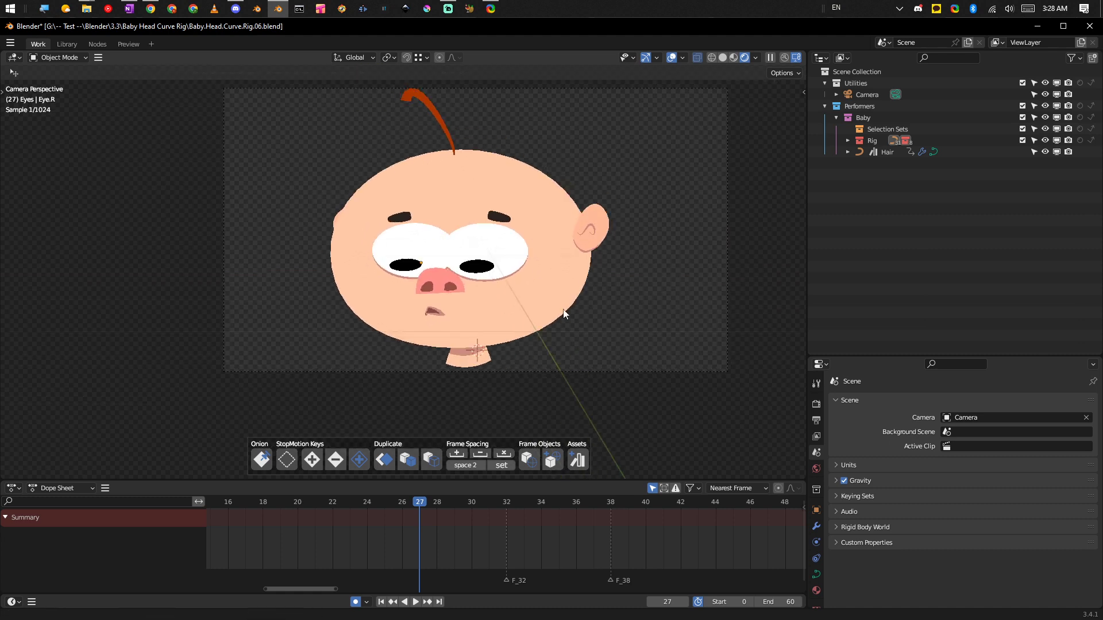
scroll(563, 314, "down", 2)
left_click_drag(344, 503, 211, 505)
middle_click_drag(243, 509, 350, 529)
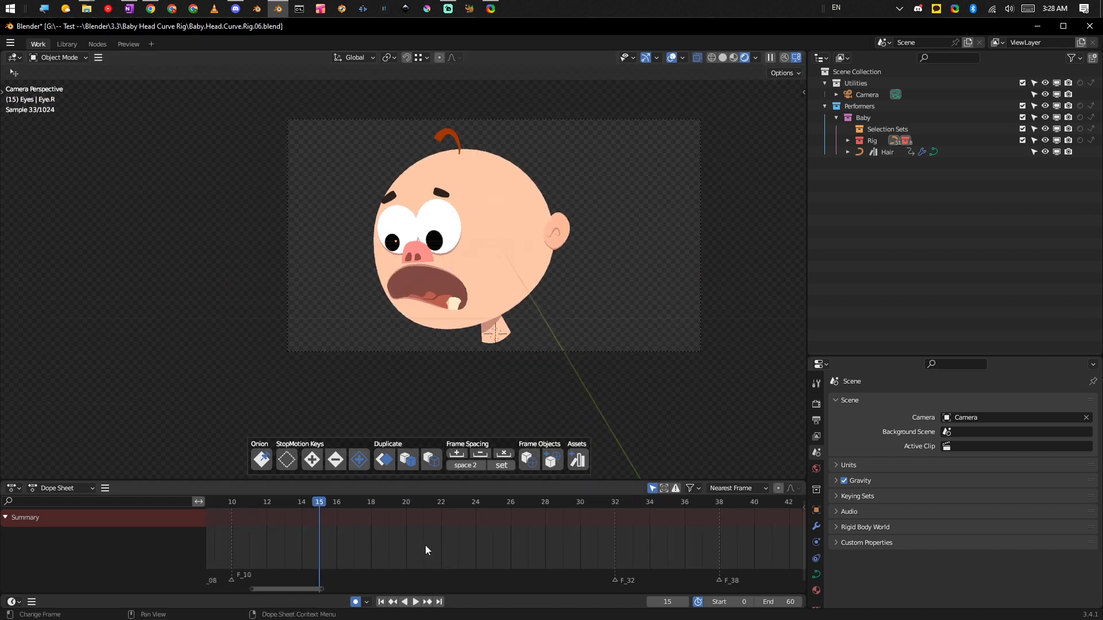
scroll(533, 540, "down", 3)
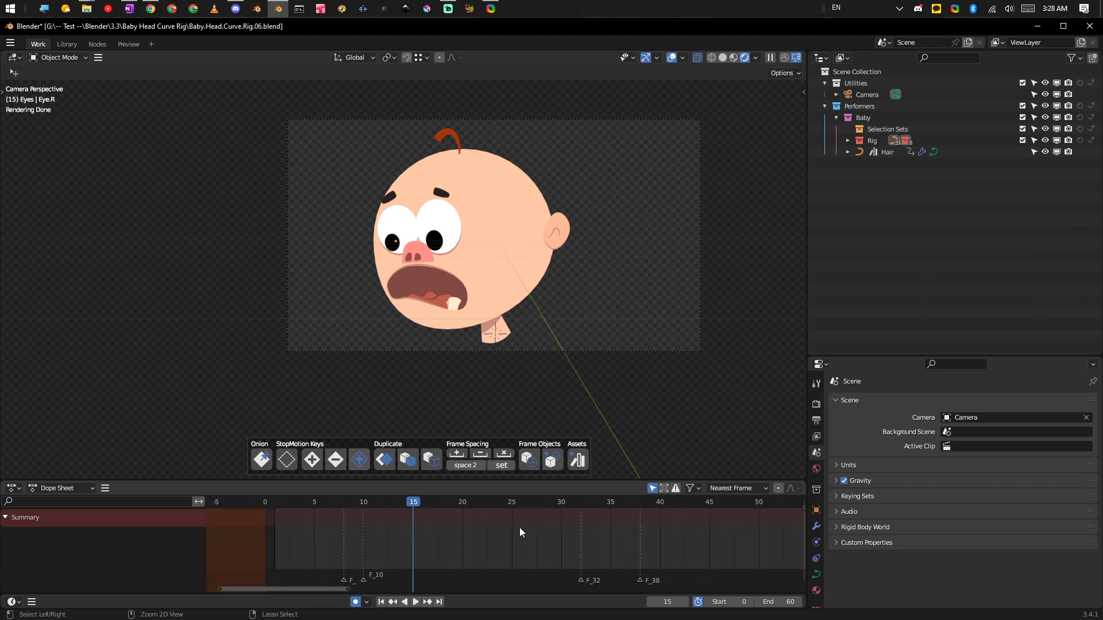
Play the animation from near the start, stop on frame 40's grin, and select the mouth
left_click(288, 503)
key("space")
key("space")
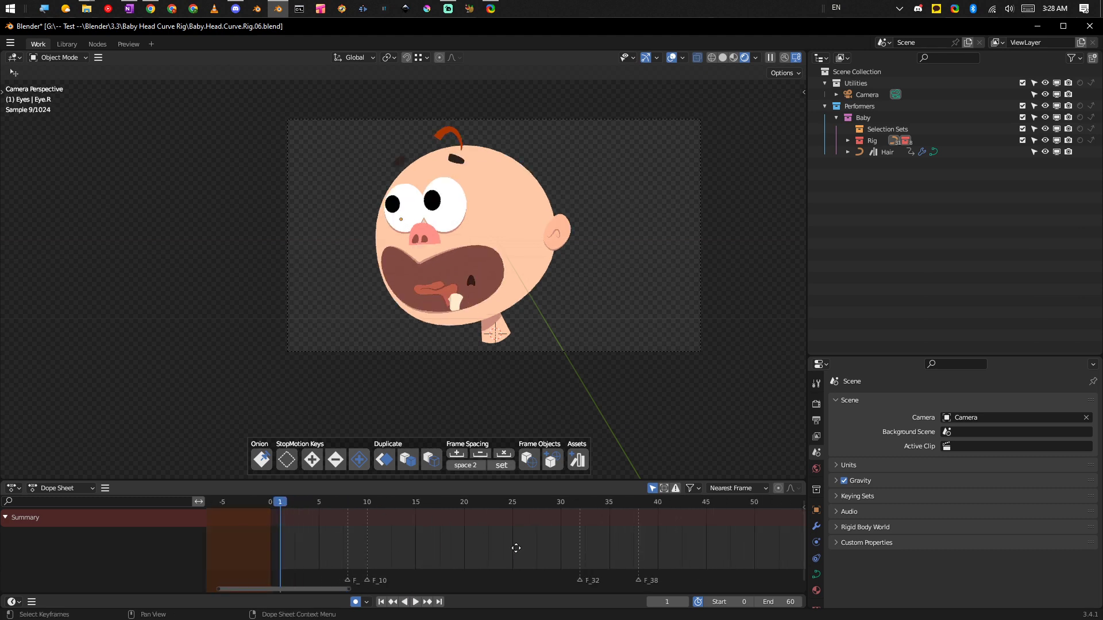
middle_click_drag(517, 546, 388, 529)
key("space")
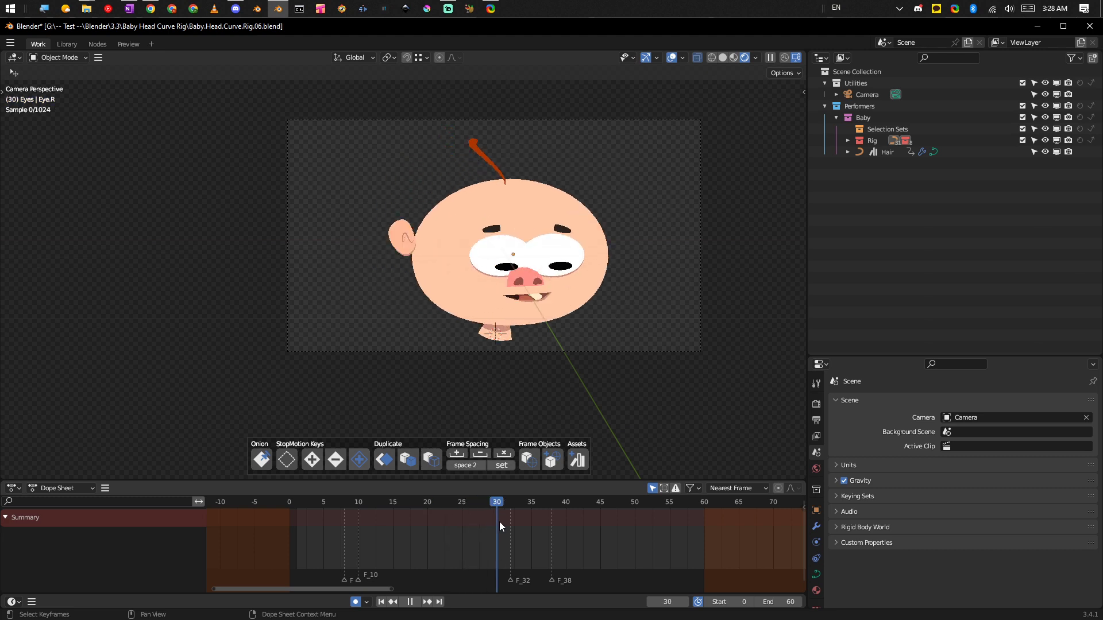
key("space")
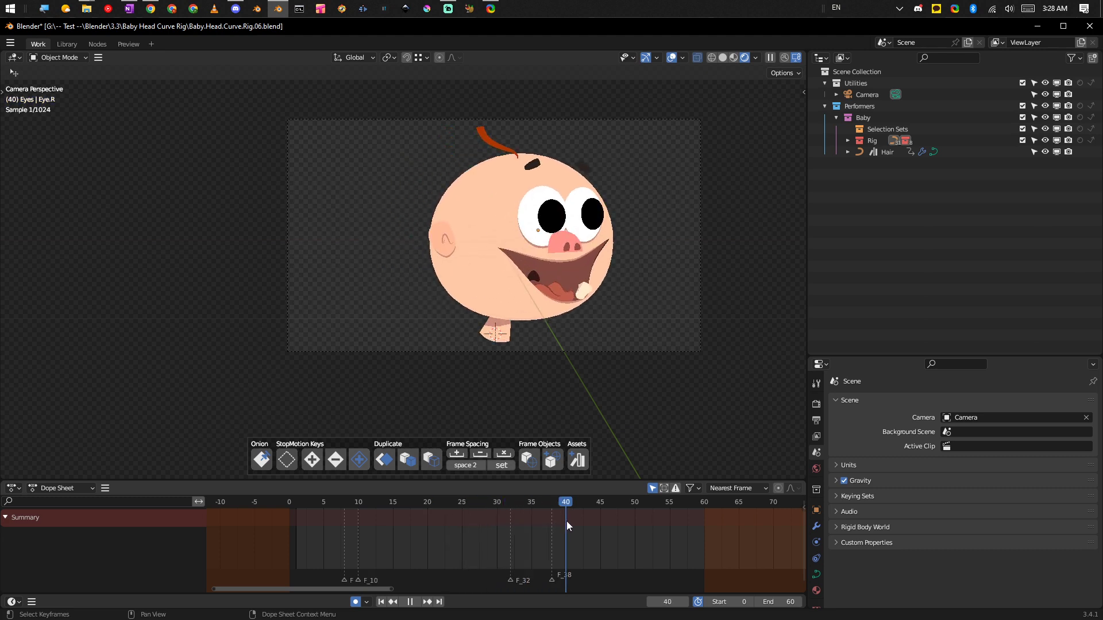
left_click(519, 271)
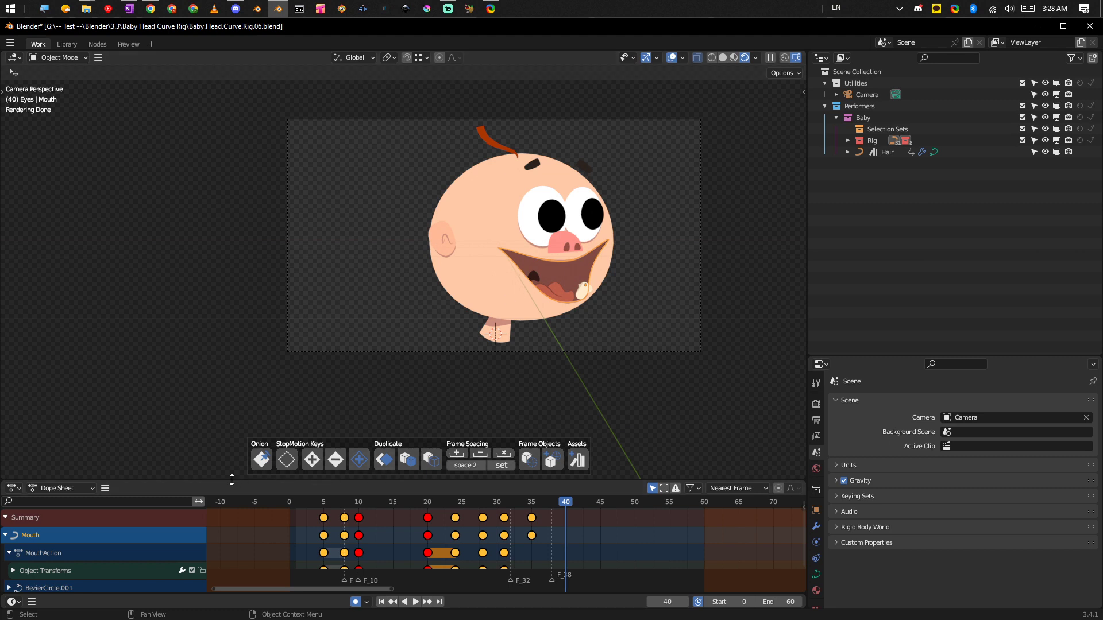
Review BezierCircle.001's keyed control-point and handle channels in a temporarily enlarged Dope Sheet
left_click_drag(236, 482, 235, 280)
left_click(11, 387)
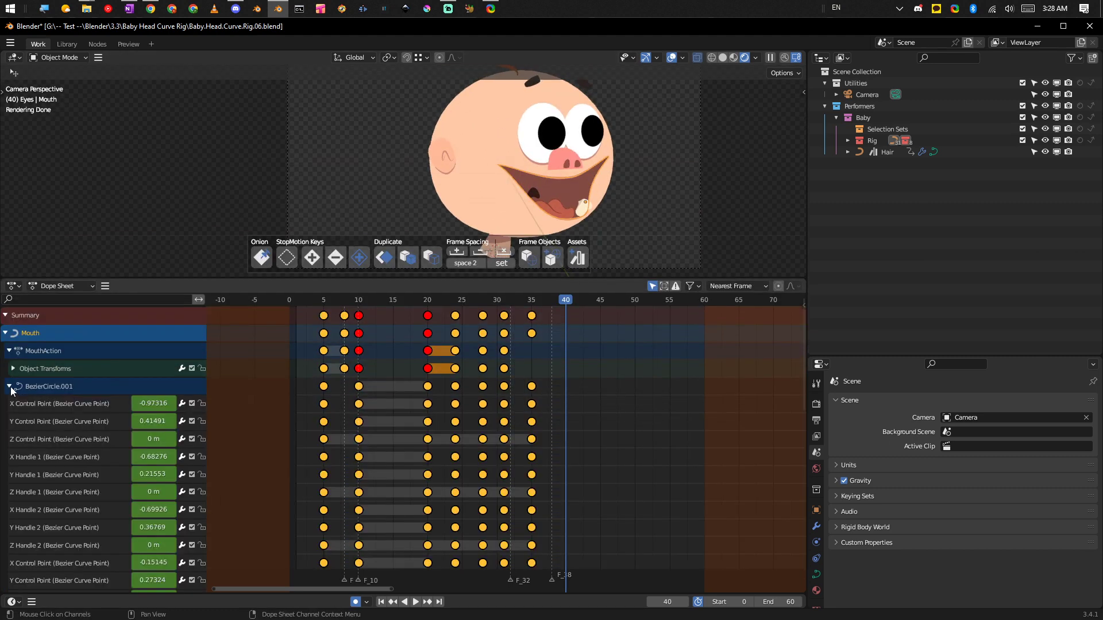
scroll(70, 431, "down", 10)
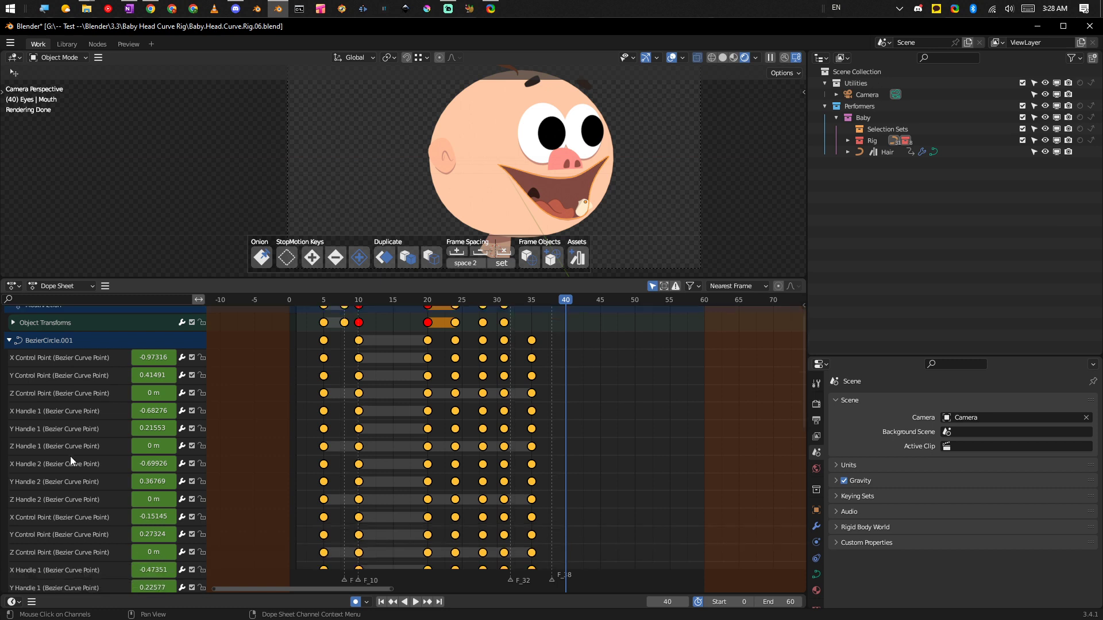
scroll(63, 519, "down", 7)
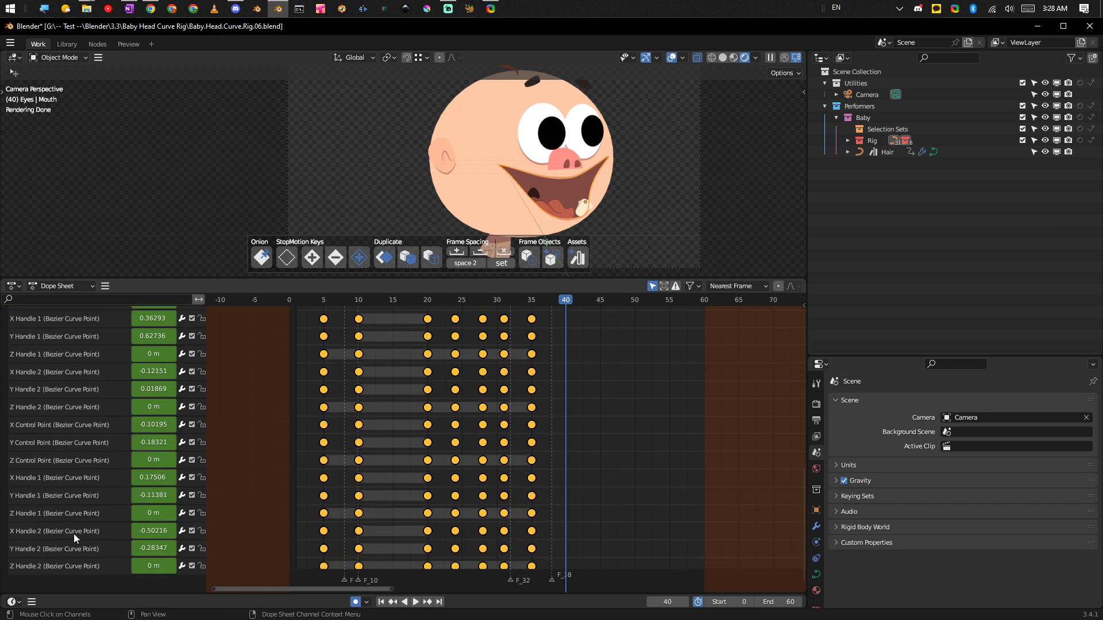
scroll(74, 533, "up", 17)
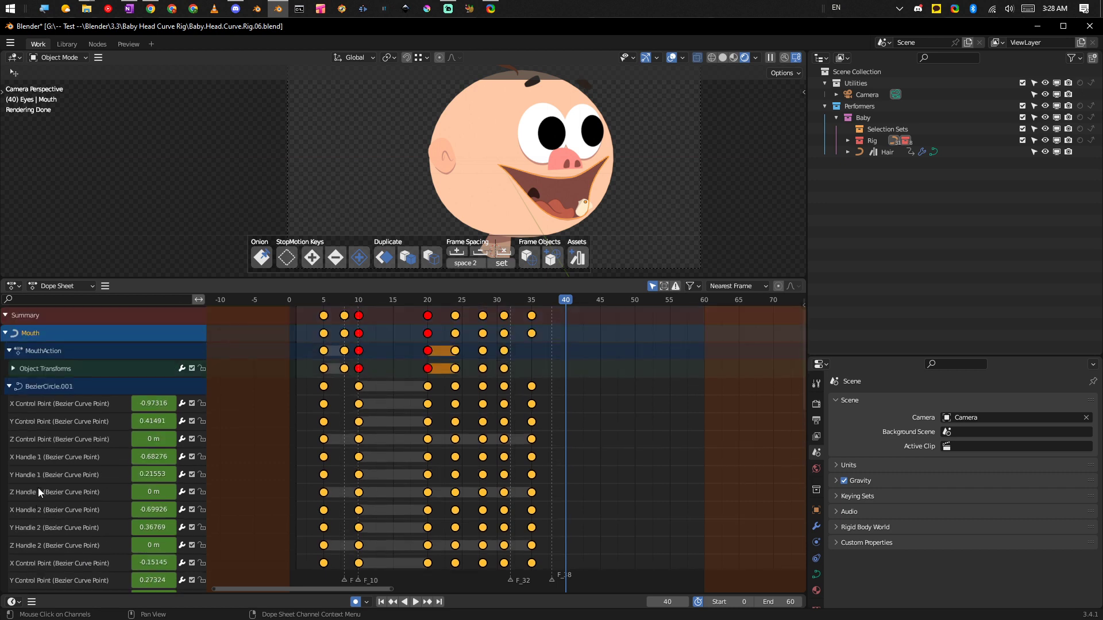
left_click(10, 386)
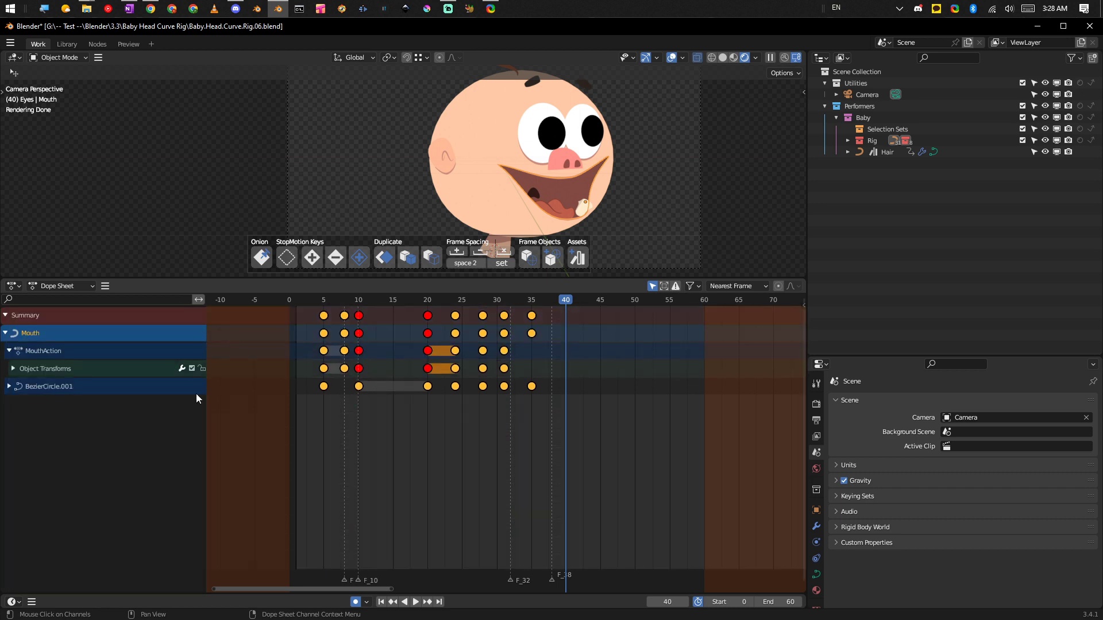
left_click_drag(314, 281, 276, 474)
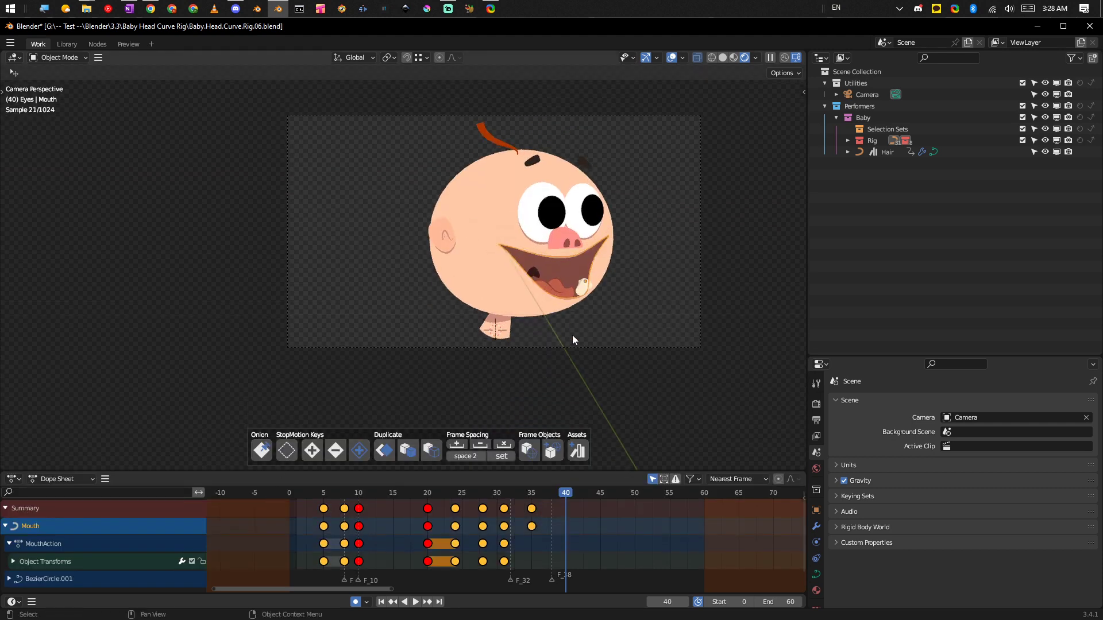
Replay the mouth animation from near the start, stopping at frame 54
left_click_drag(540, 473, 543, 449)
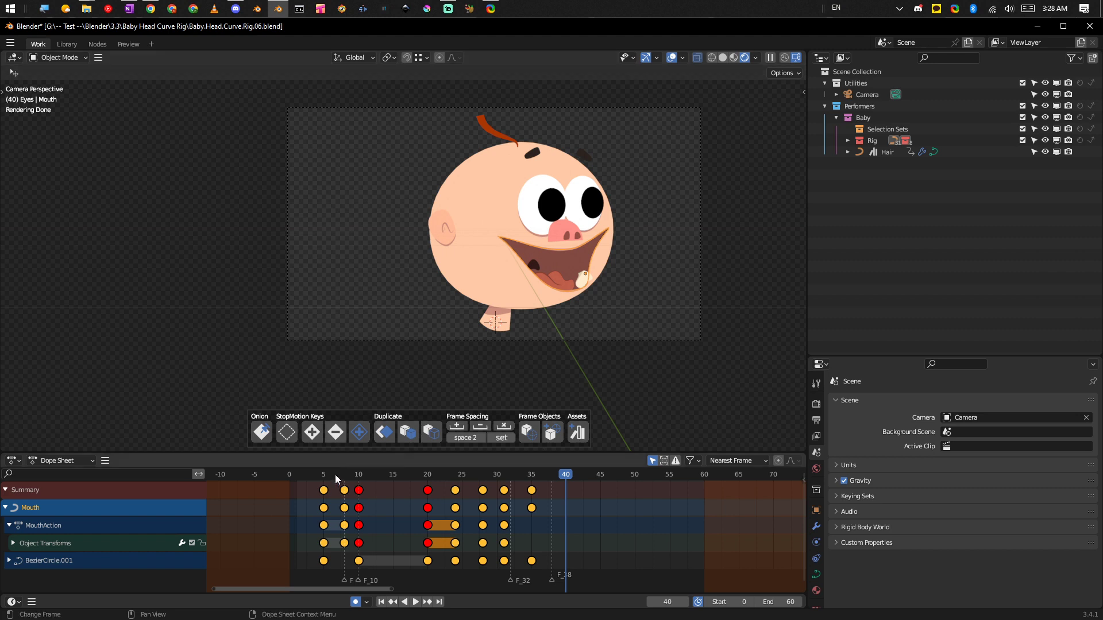
left_click_drag(335, 475, 332, 471)
key("space")
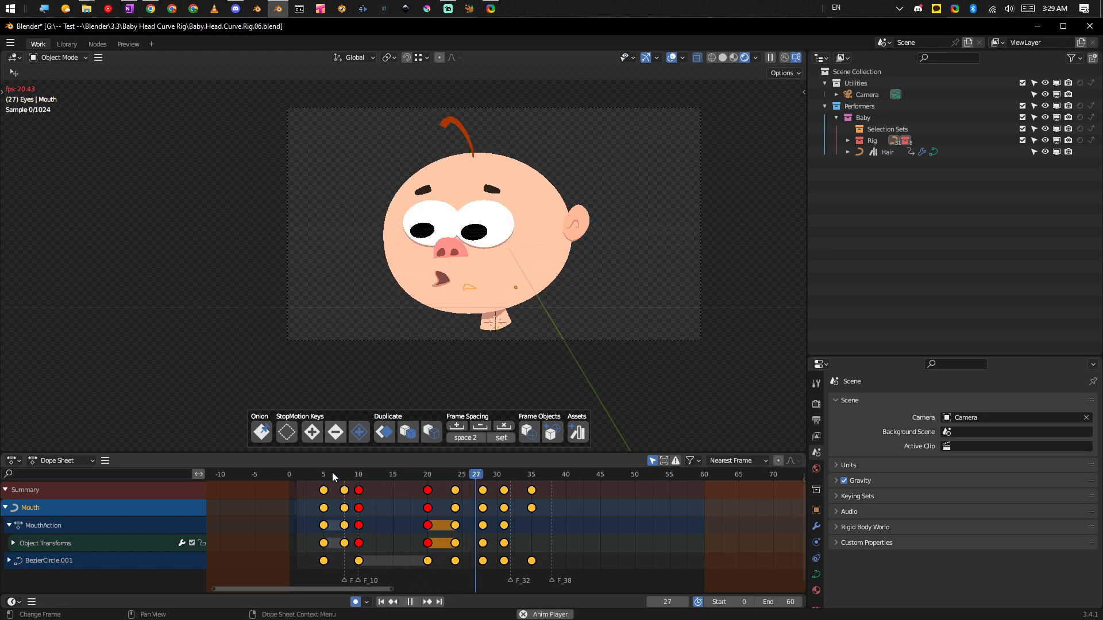
key("space")
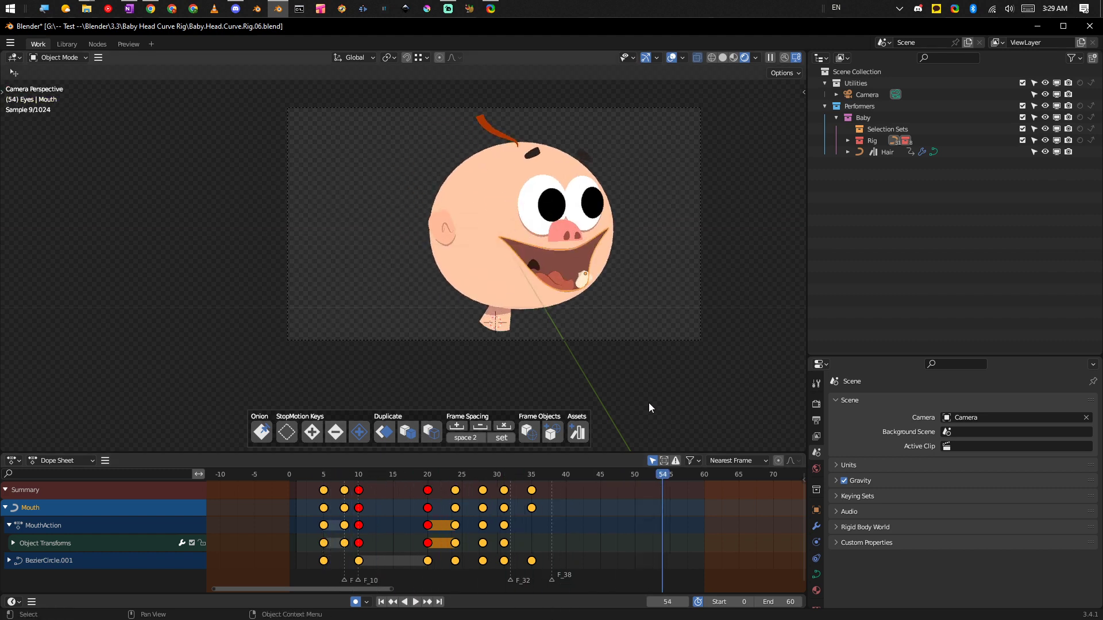
Clear the selection, frame the head larger, and give the properties editor more height
left_click(651, 399)
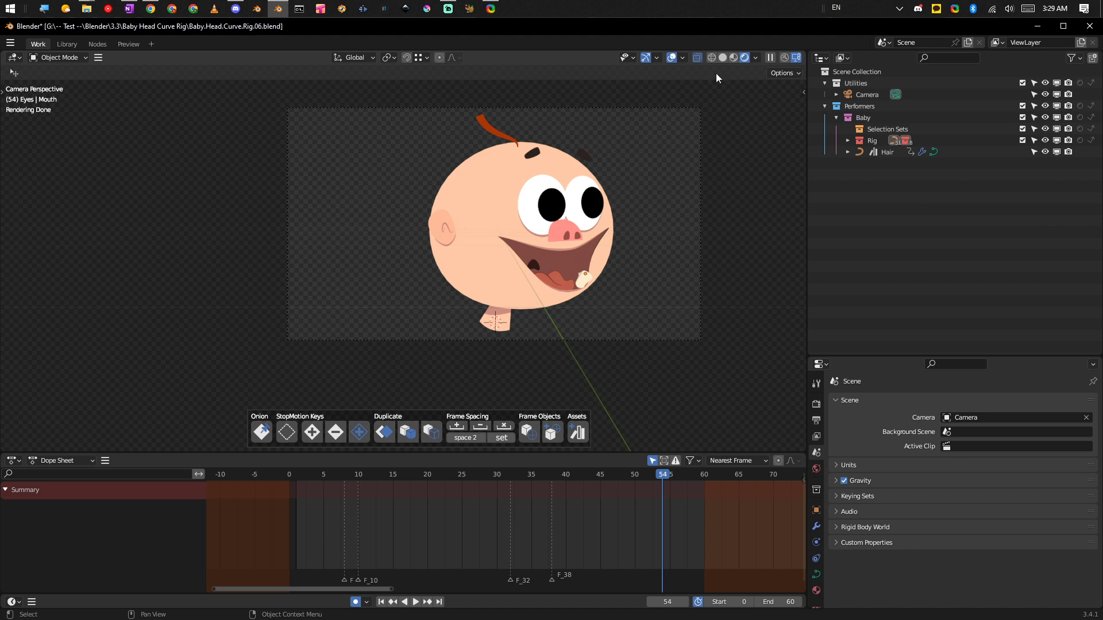
scroll(693, 273, "up", 1)
scroll(695, 264, "up", 1)
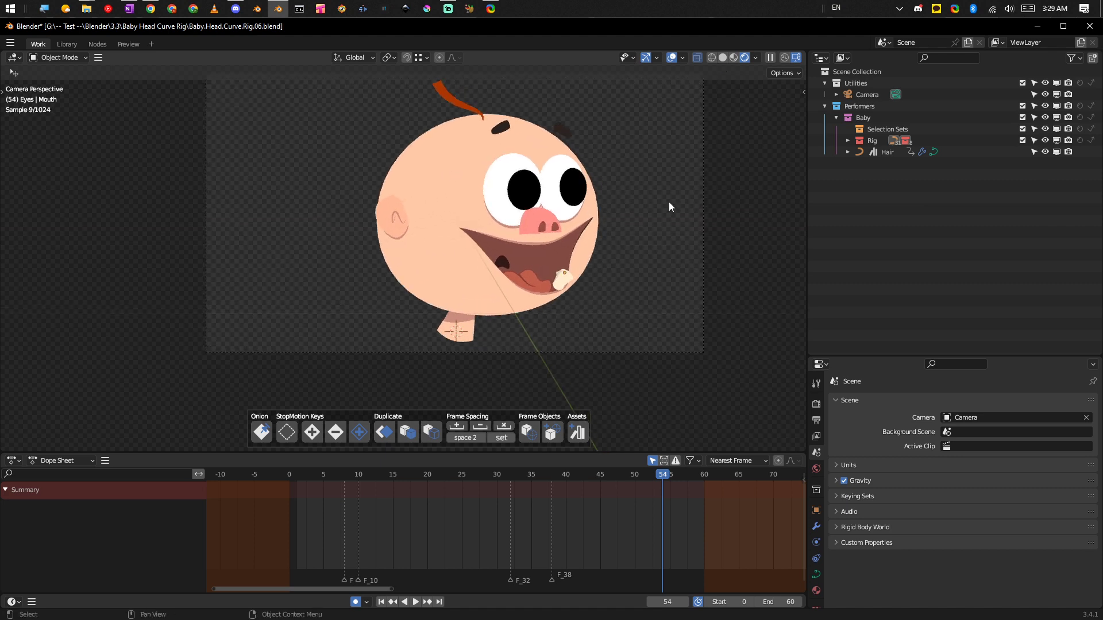
middle_click_drag(668, 202, 669, 232, "shift")
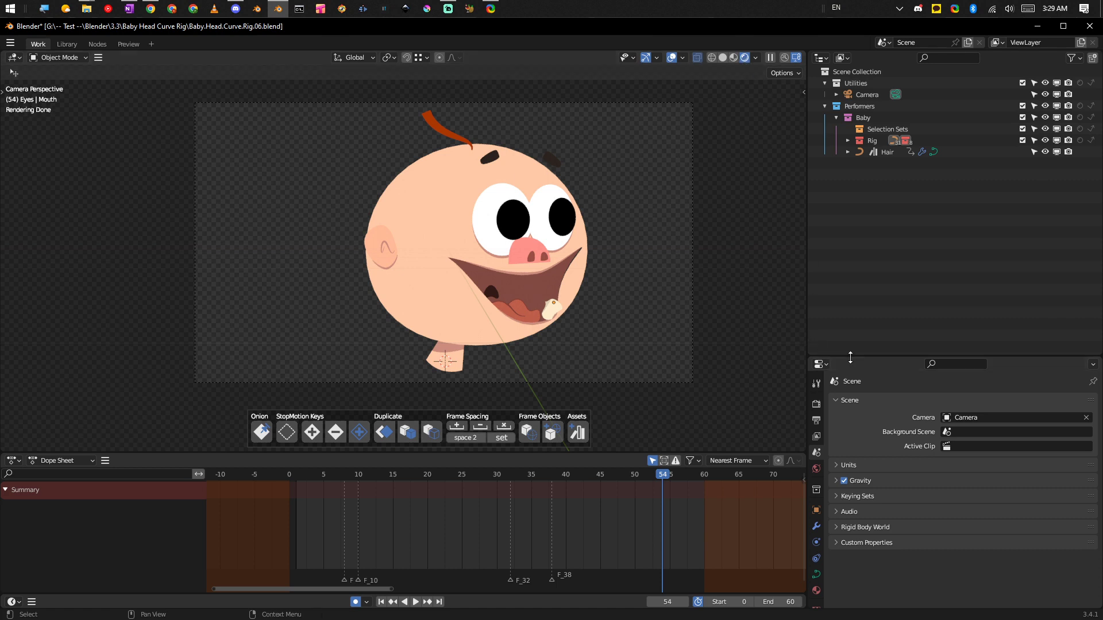
left_click_drag(887, 357, 886, 161)
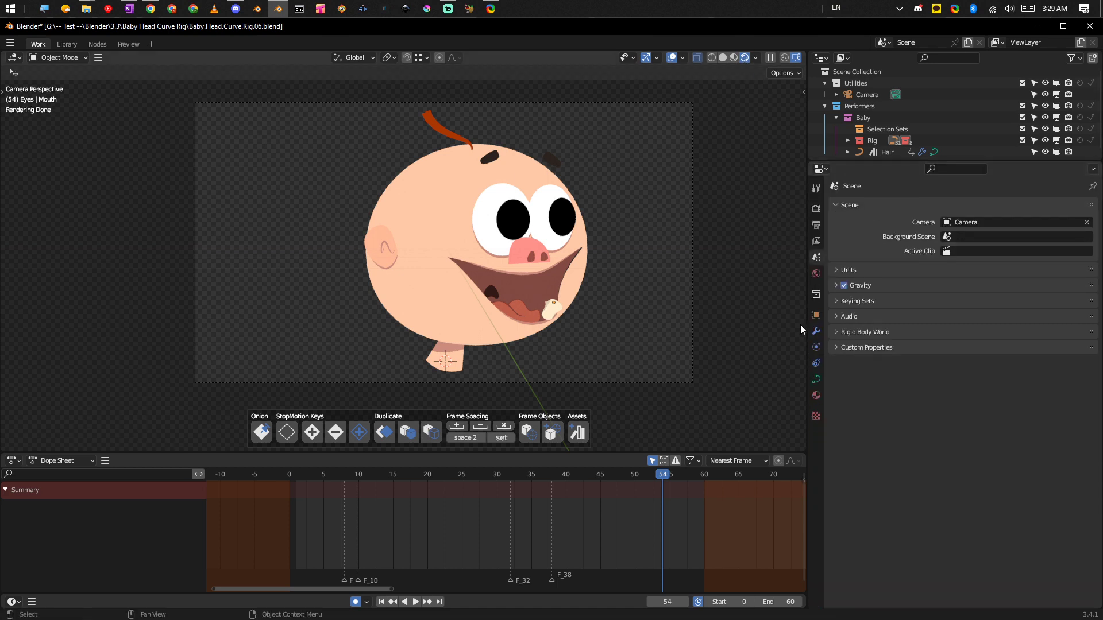
Show the Cycles render settings, glance at the Mask material nodes, and select the Head
left_click(815, 209)
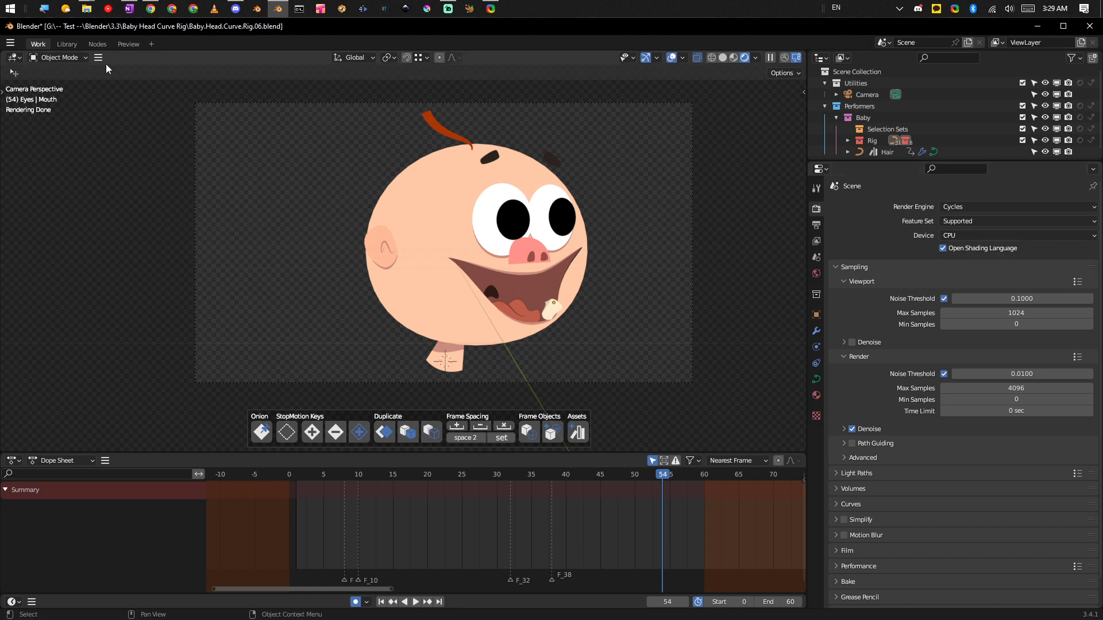
left_click(101, 46)
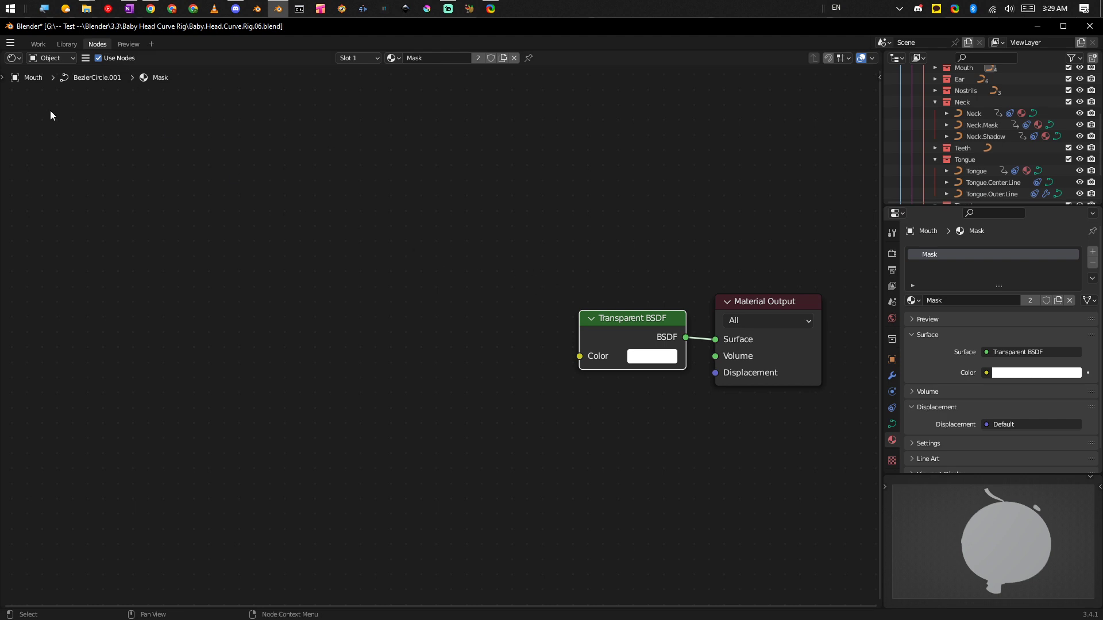
left_click(39, 43)
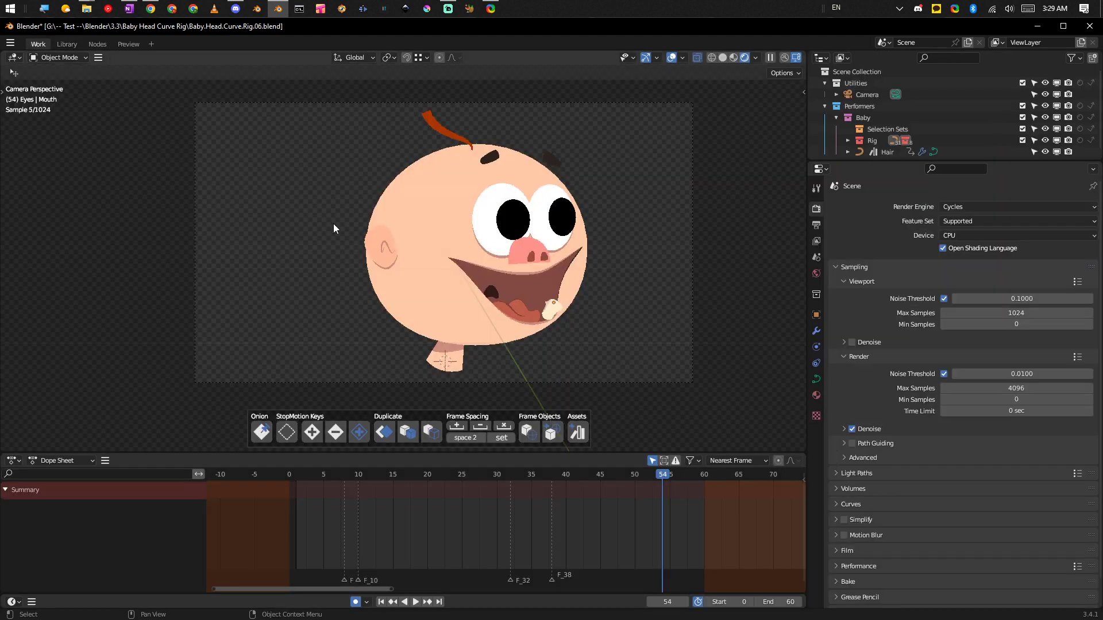
left_click(403, 201)
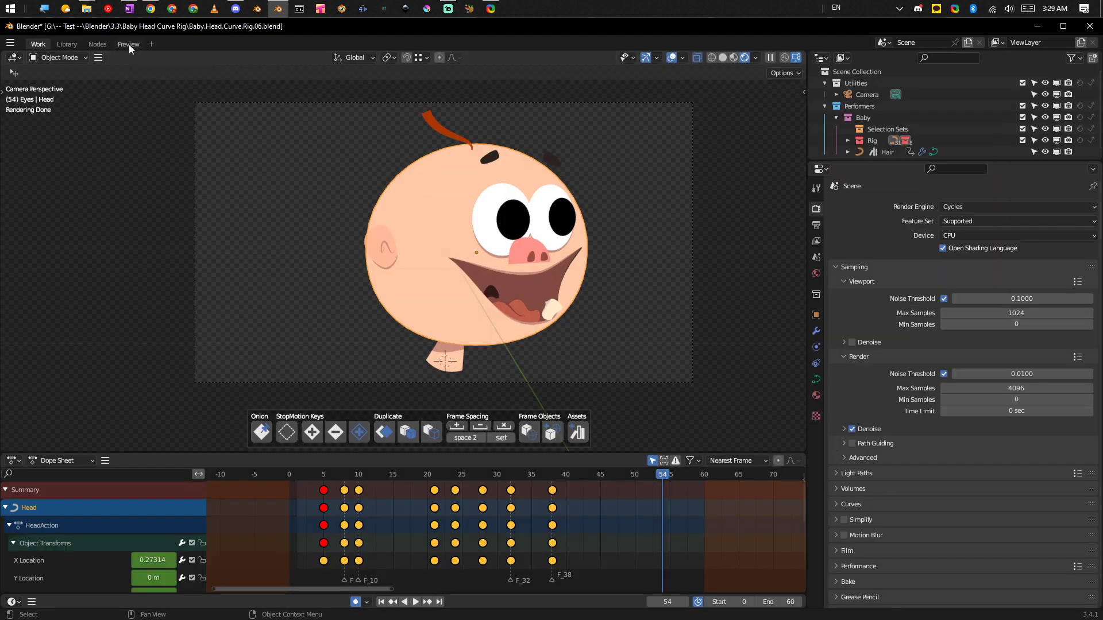
left_click(129, 45)
Reposition the Skin material's RGB node and switch the side preview to Rendered shading
left_click(99, 44)
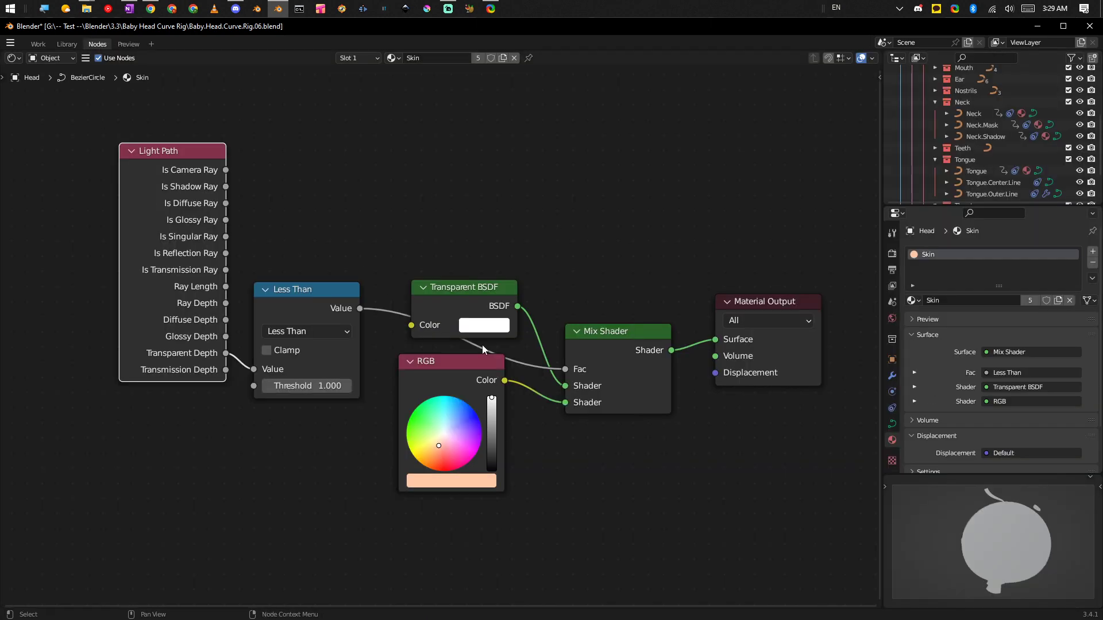
mouse_move(449, 364)
left_mouse_down()
mouse_move(434, 388)
mouse_move(457, 381)
left_mouse_up()
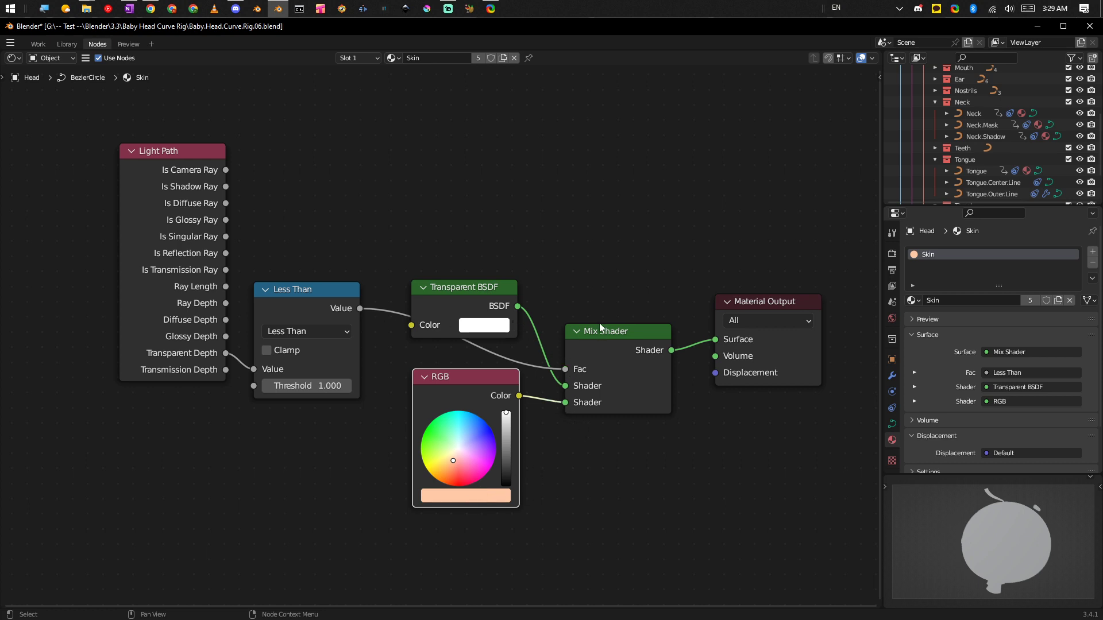
left_click_drag(501, 383, 498, 389)
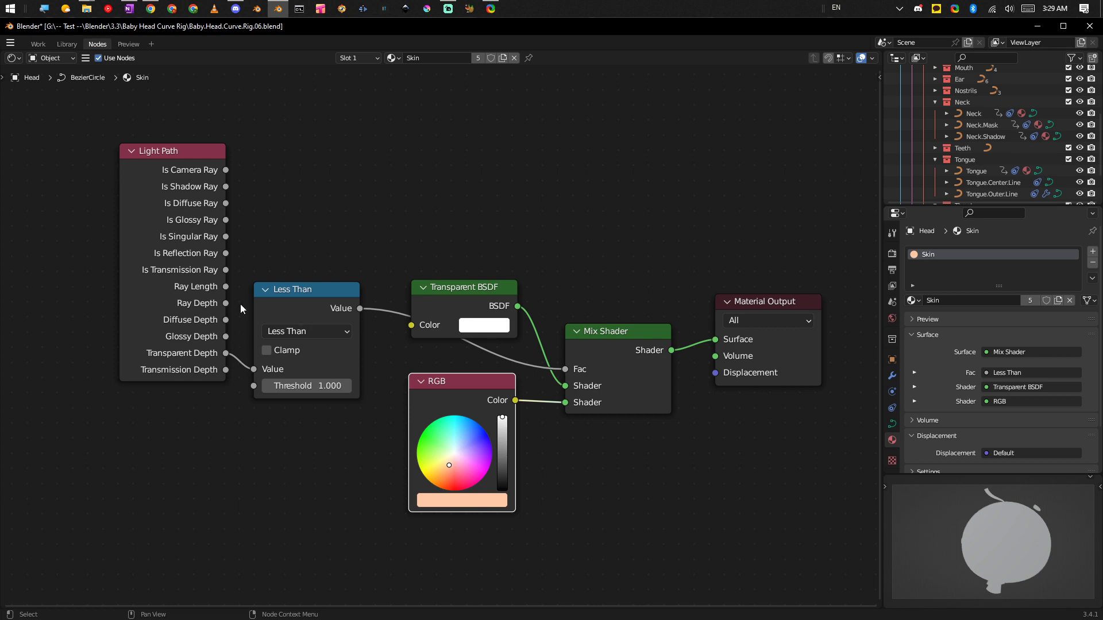
left_click(254, 473)
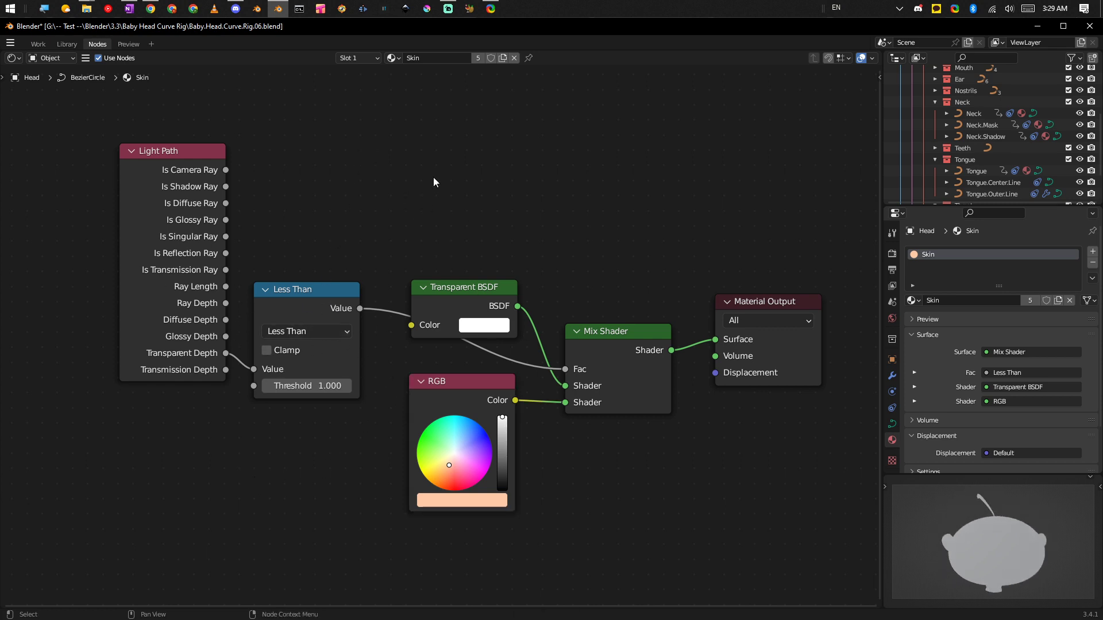
left_click(1091, 477)
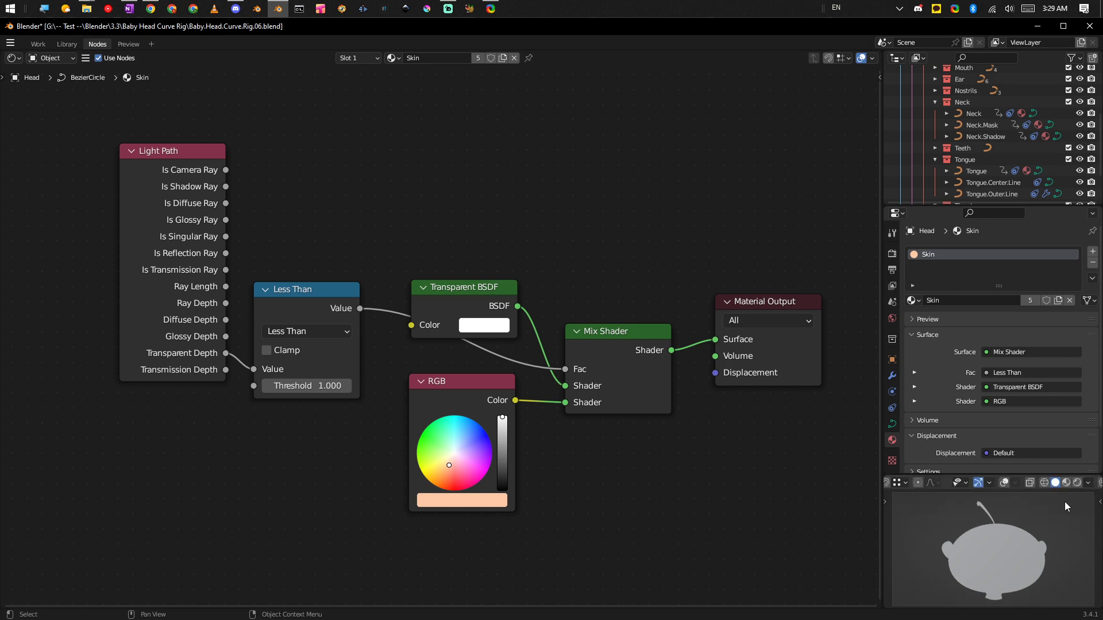
left_click(1078, 483)
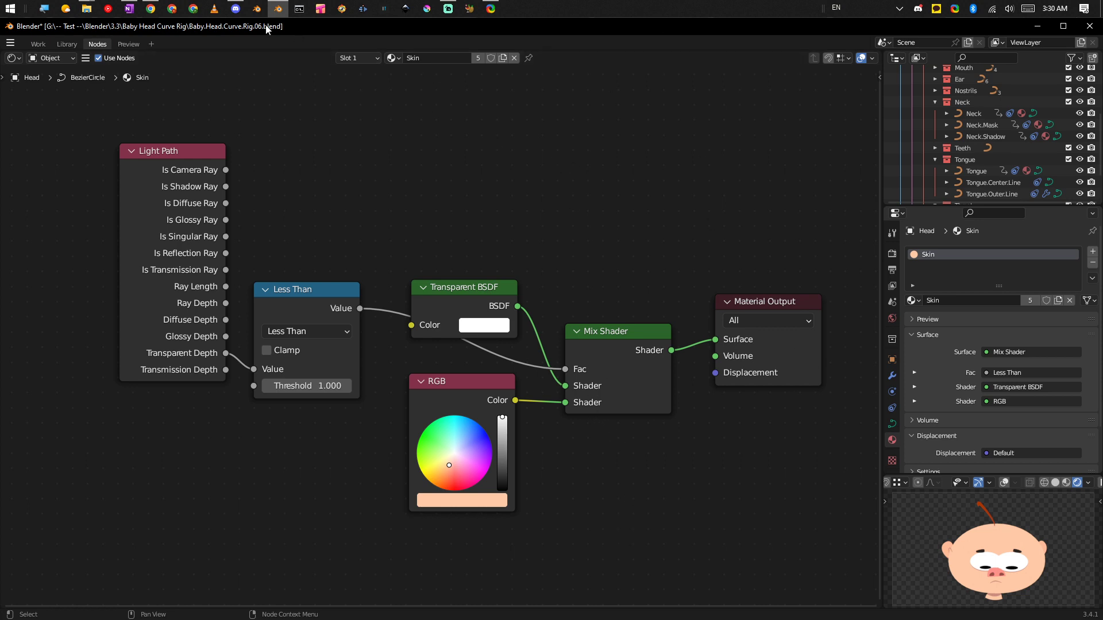
Dismiss the recent files list and return Blender to the main animation workspace
right_click(257, 8)
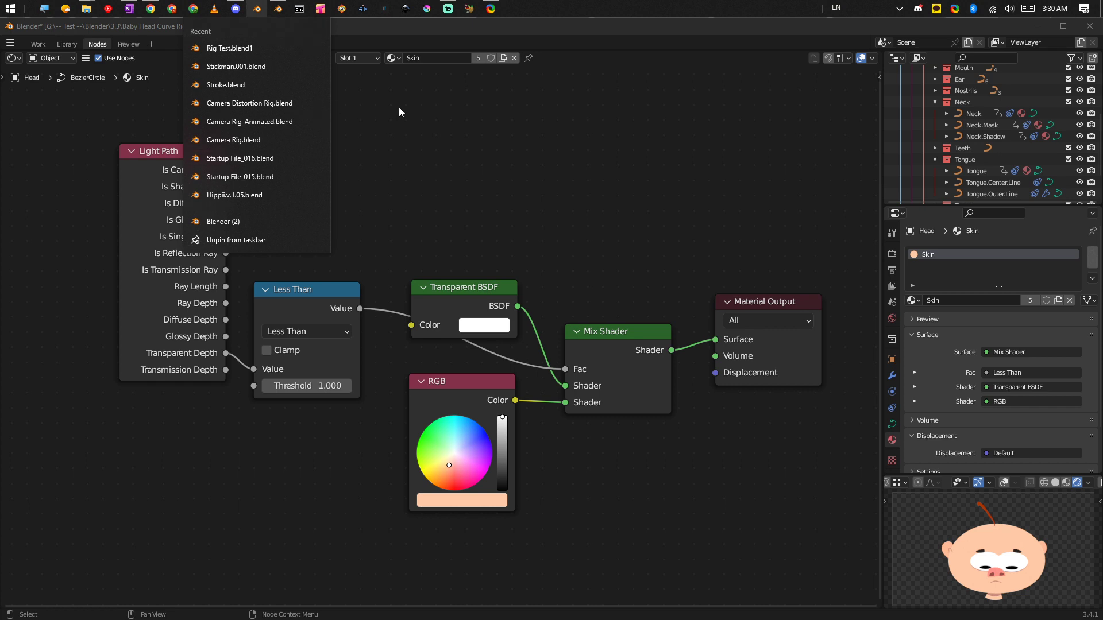
left_click(423, 126)
left_click(278, 8)
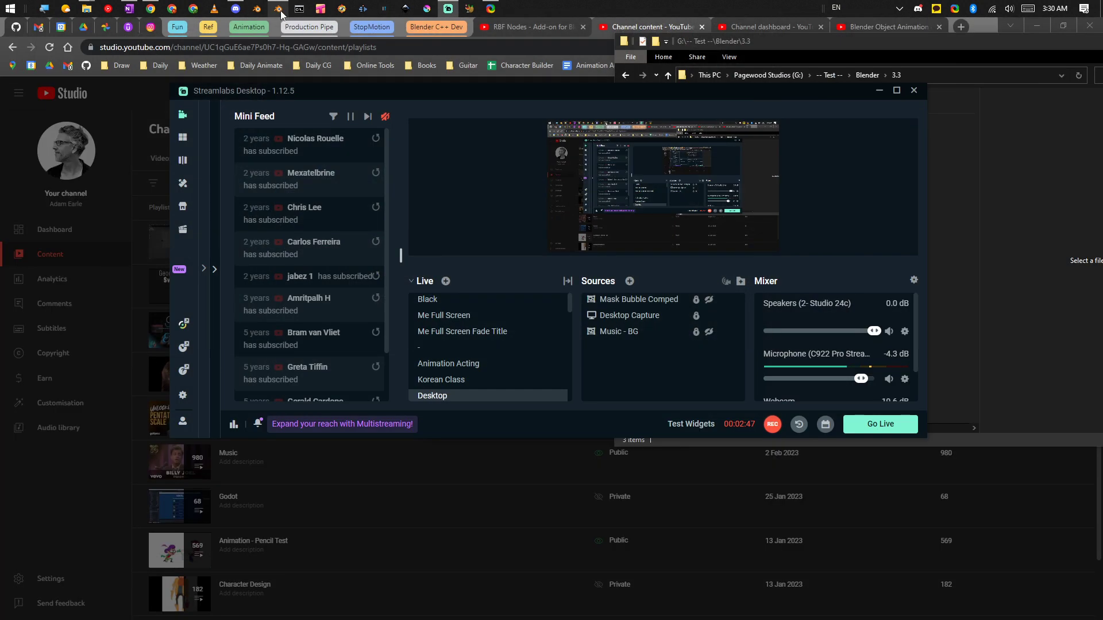
left_click(280, 11)
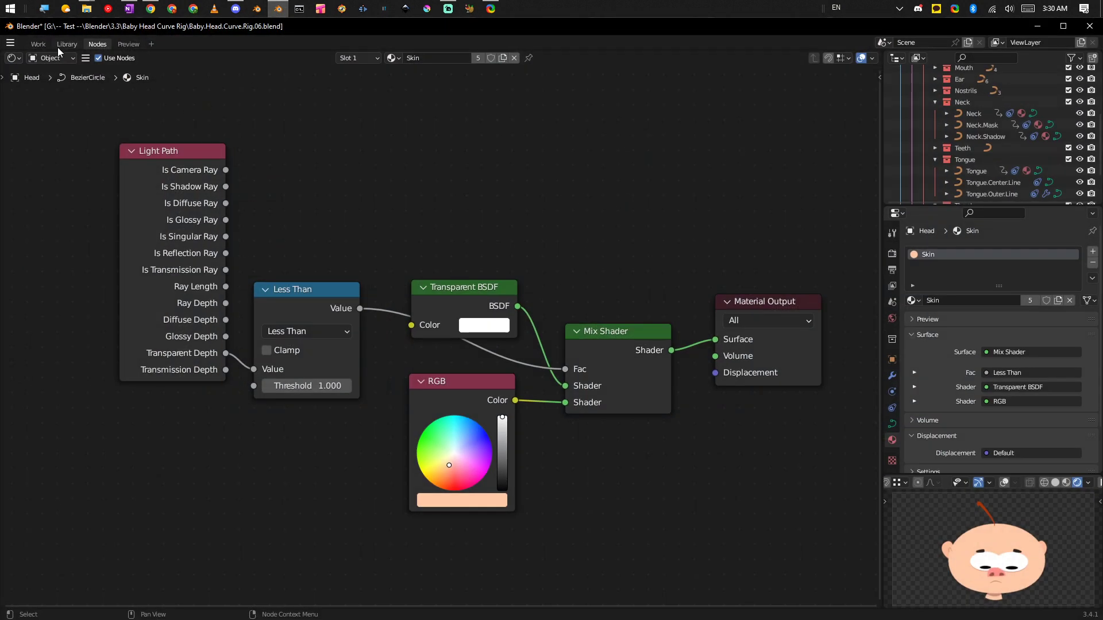
left_click(38, 44)
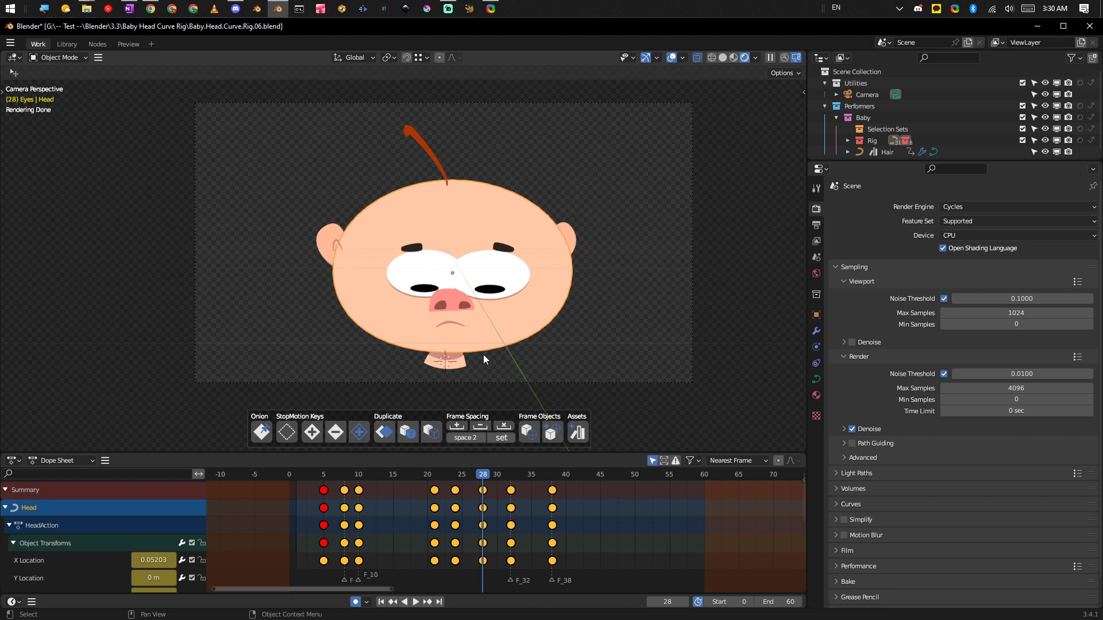
Scrub through frames 4, 9 and 24 with the view centred on the mouth, then select Eye.L
left_click_drag(328, 473, 317, 474)
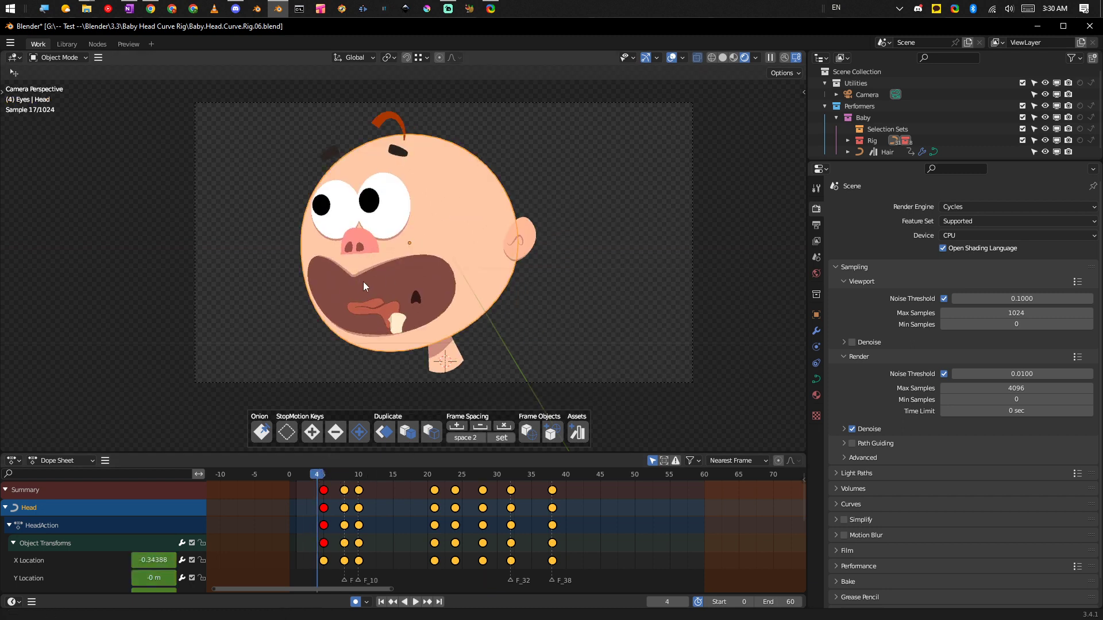
scroll(368, 250, "up", 2)
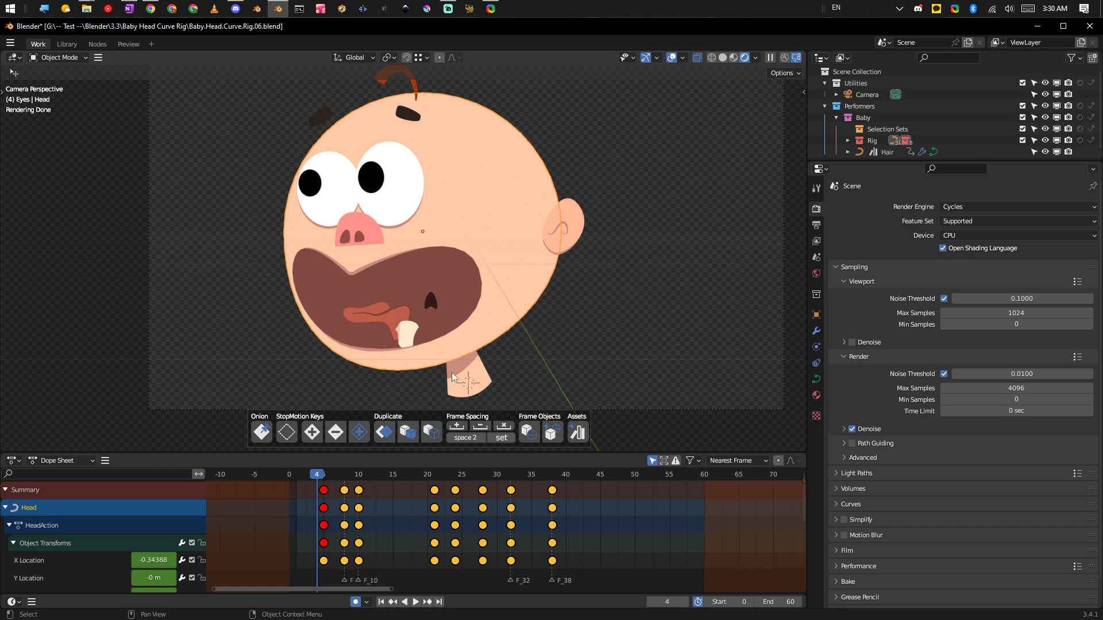
left_click_drag(327, 474, 351, 475)
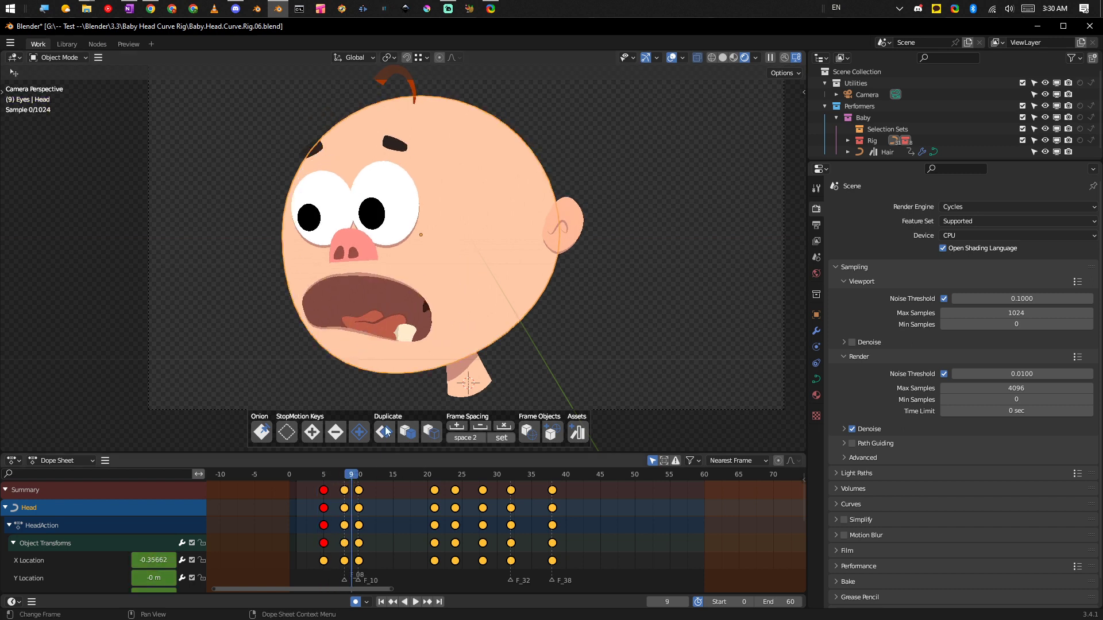
scroll(426, 283, "up", 4)
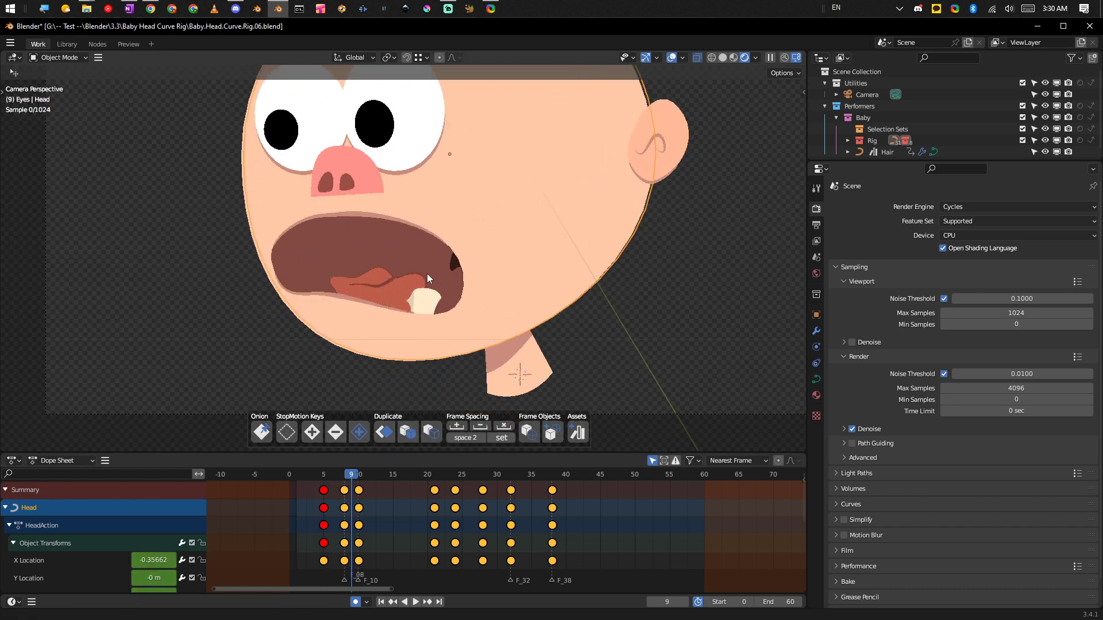
middle_click_drag(347, 137, 460, 252, "shift")
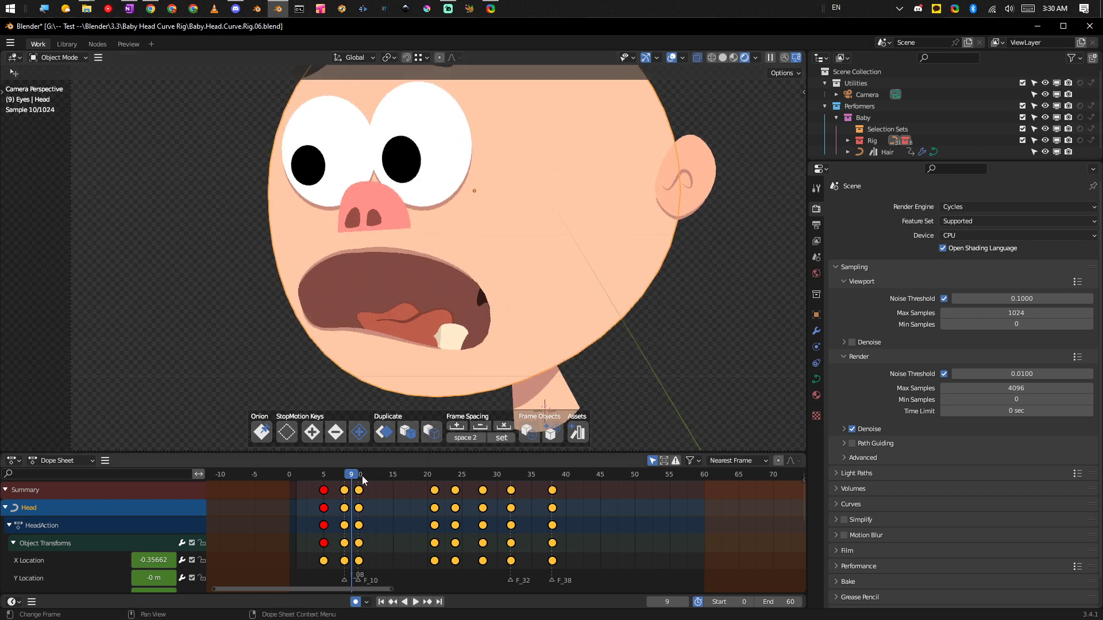
left_click_drag(363, 477, 468, 490)
left_click(525, 183)
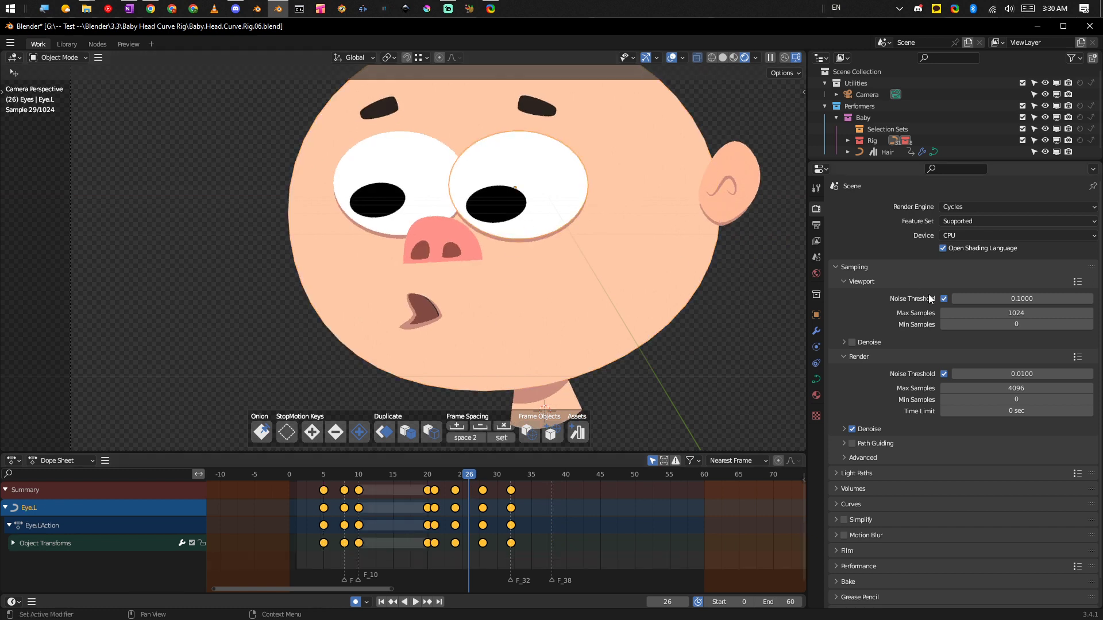
Check the modifiers on Eye.L, Eye.Shadow.L, Mouth.Lip.Lower and Mouth, then select Mouth.Lip.Upper at frame 15
left_click(816, 331)
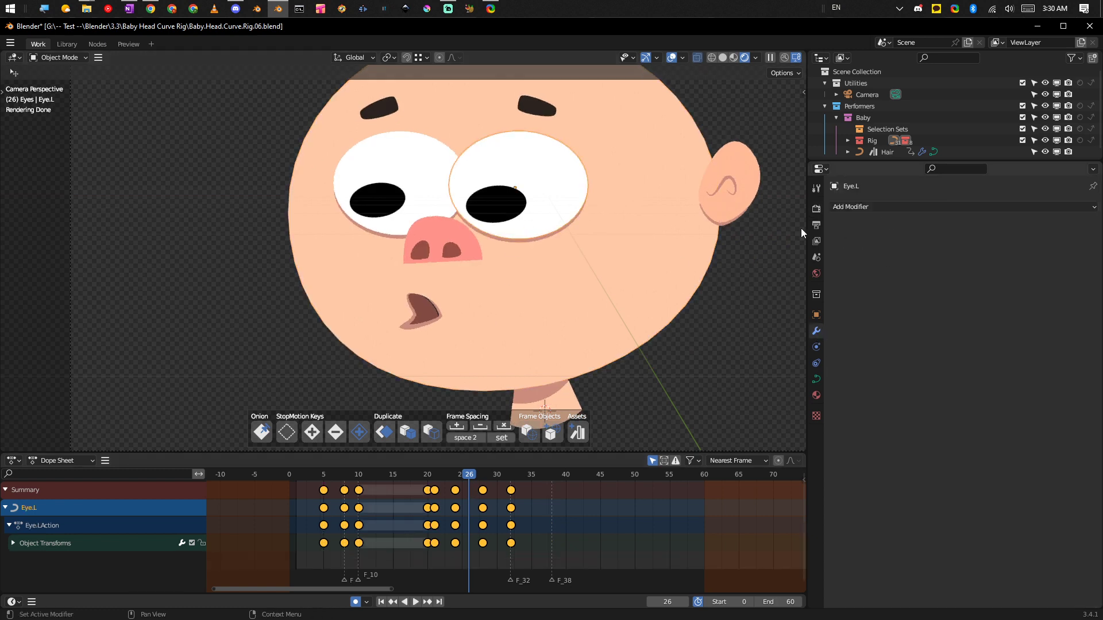
left_click(525, 242)
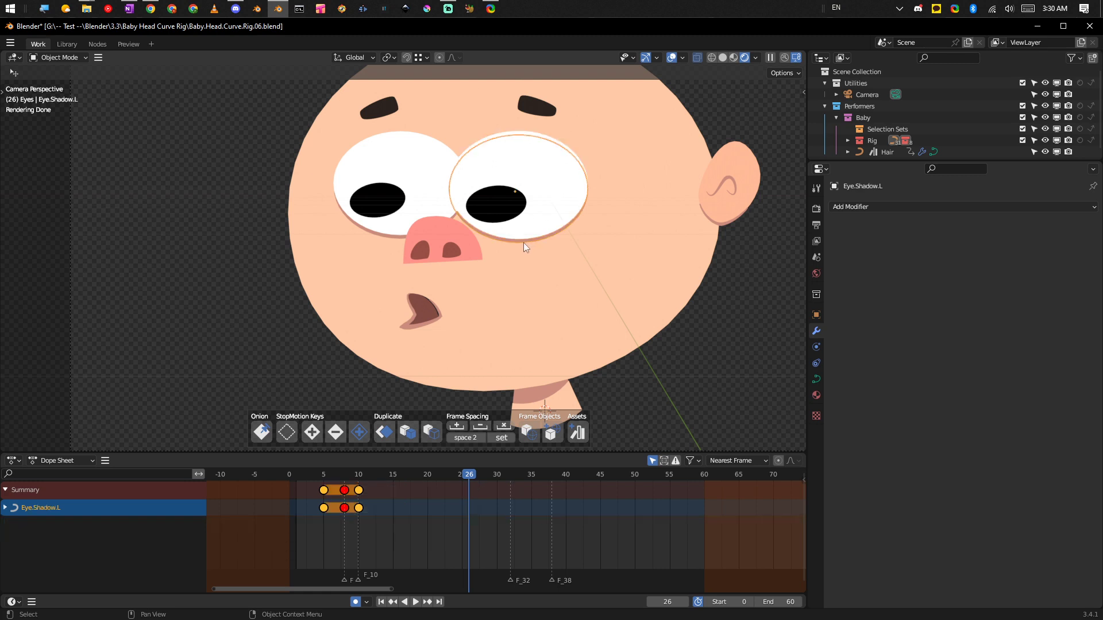
left_click(426, 325)
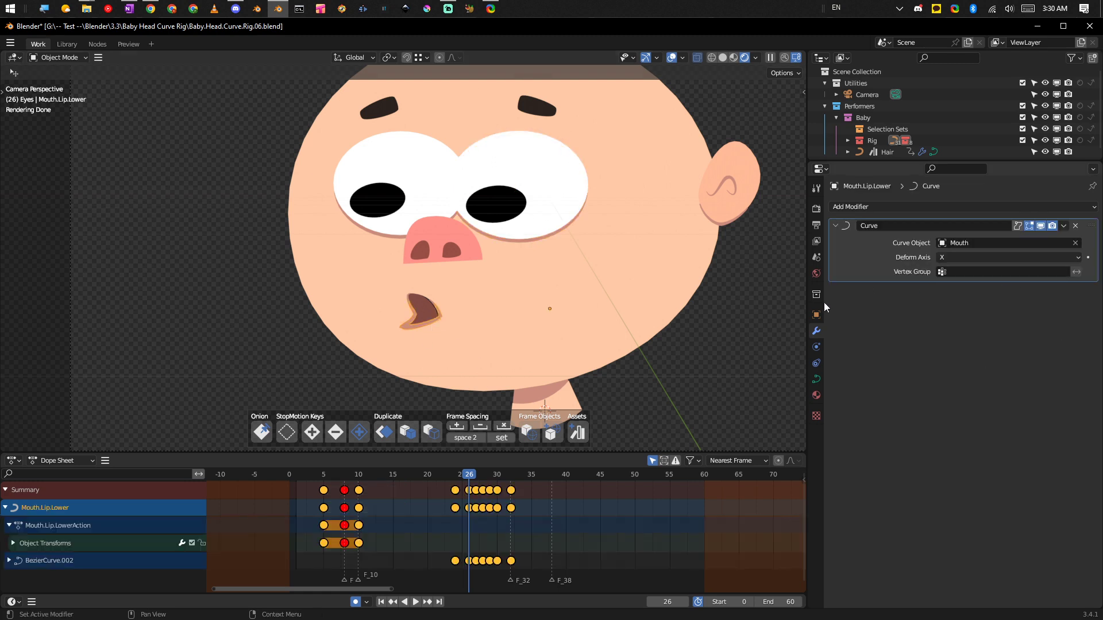
left_click(428, 310)
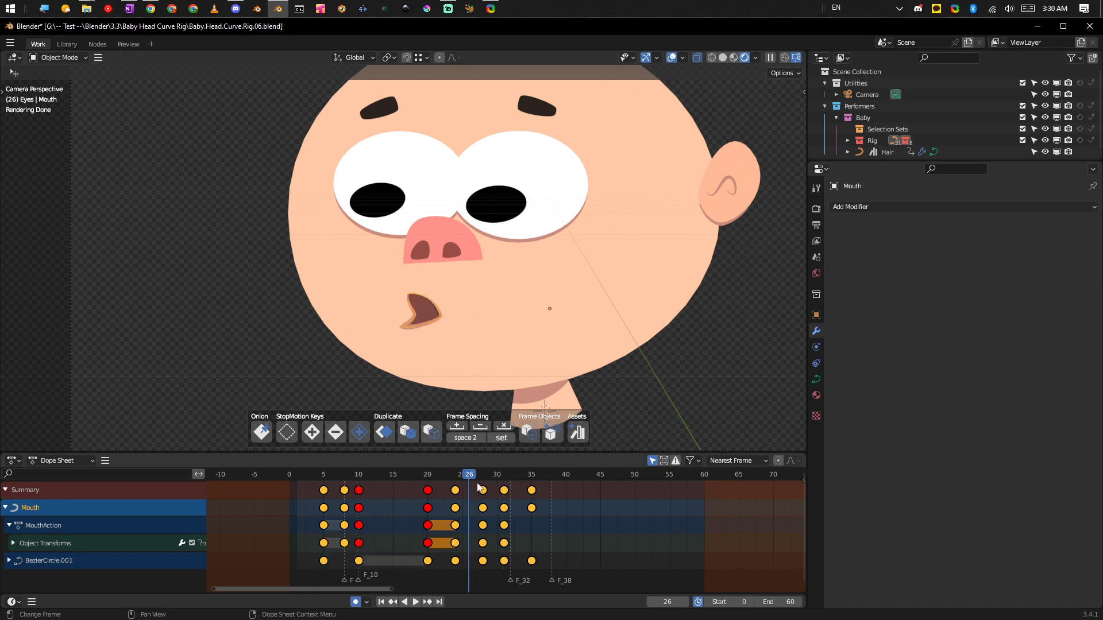
key("Left")
key("Left")
key("Left")
key("Left")
key("Left")
key("Left")
key("Left")
key("Left")
key("Left")
key("Left")
key("Left")
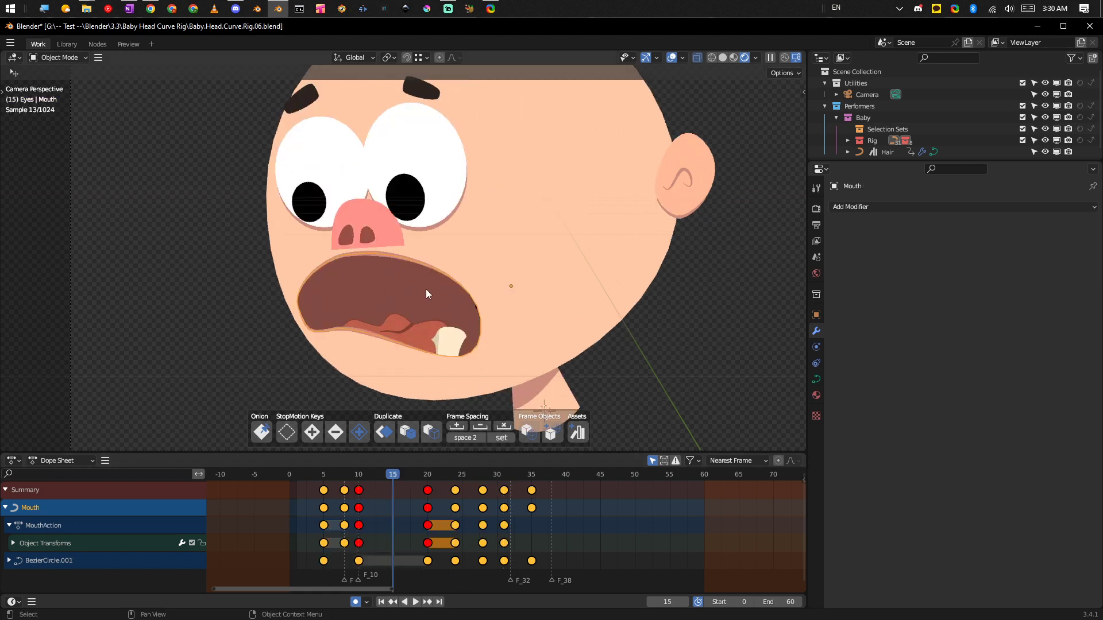
left_click(401, 259)
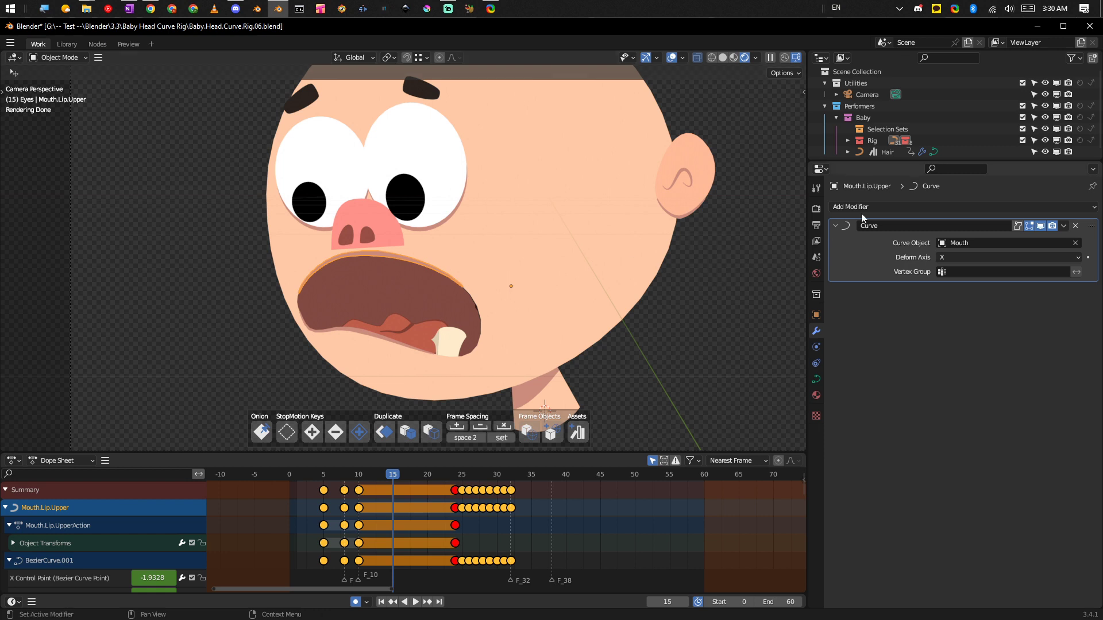
left_click(908, 208)
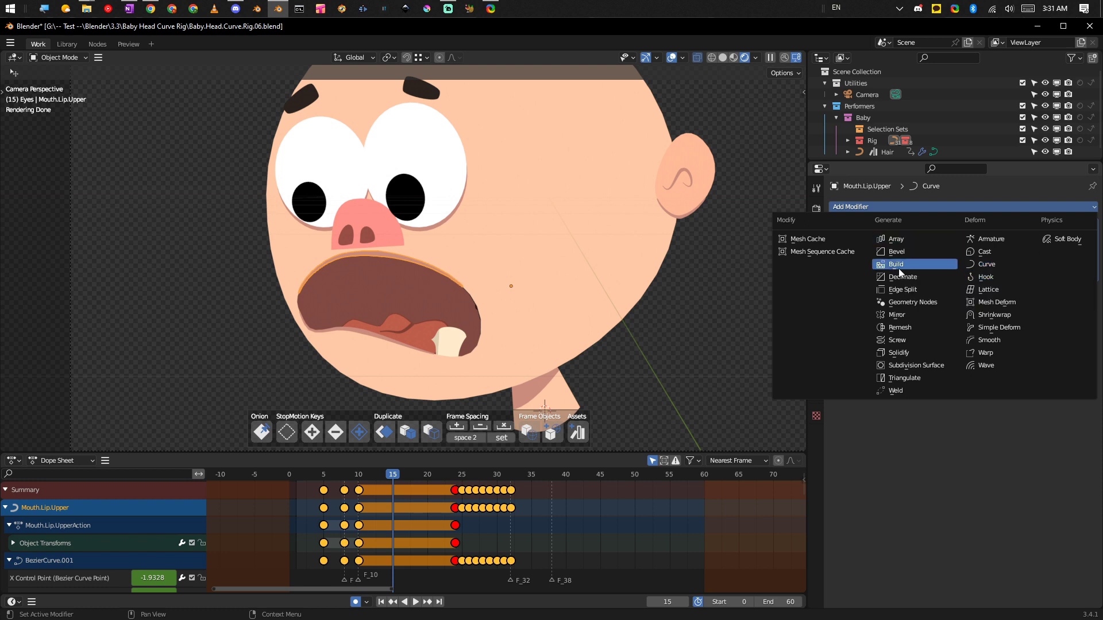
Close the Add Modifier list without adding anything and select the left ear, Ear.L
left_click(991, 264)
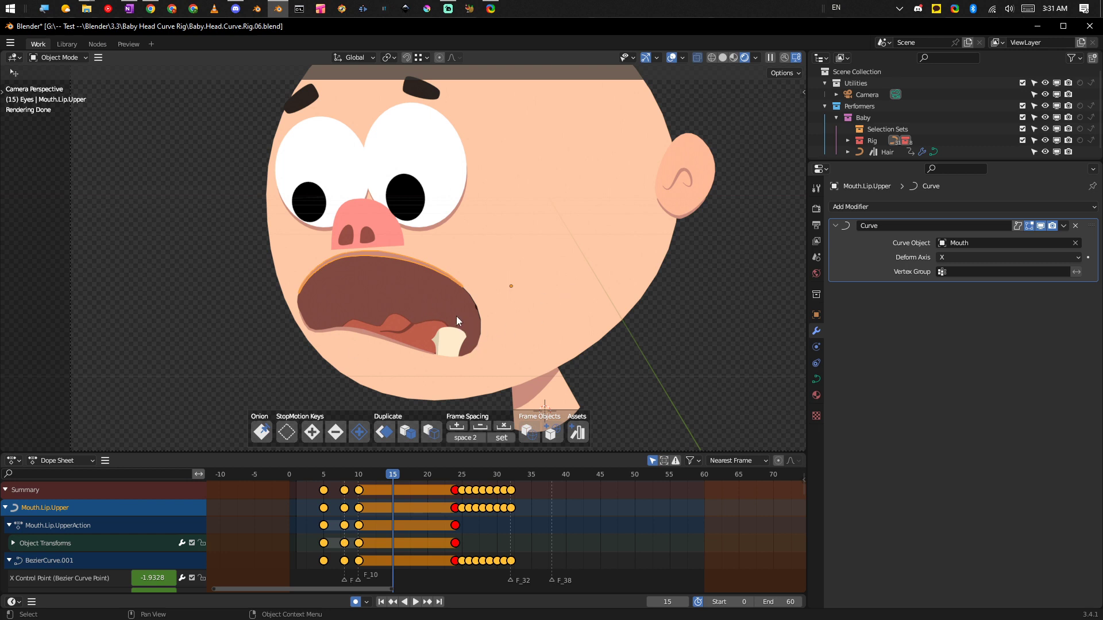
left_click(684, 211)
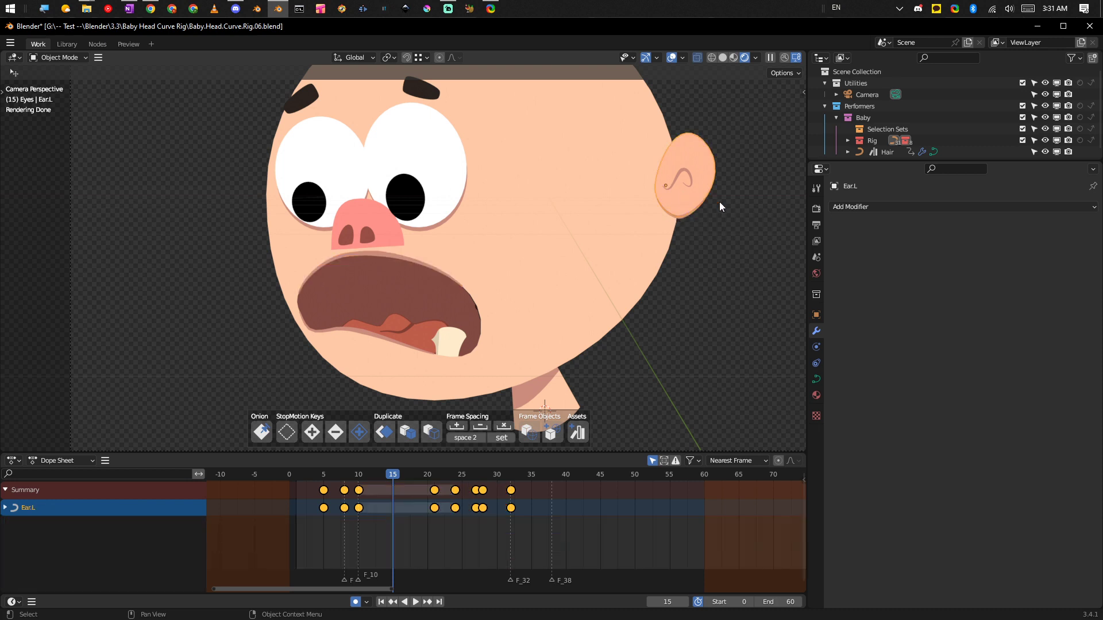
Select Ear.Shadow.L, the shadow on the left ear's lower rim, to view its Curve modifier
left_click(677, 218)
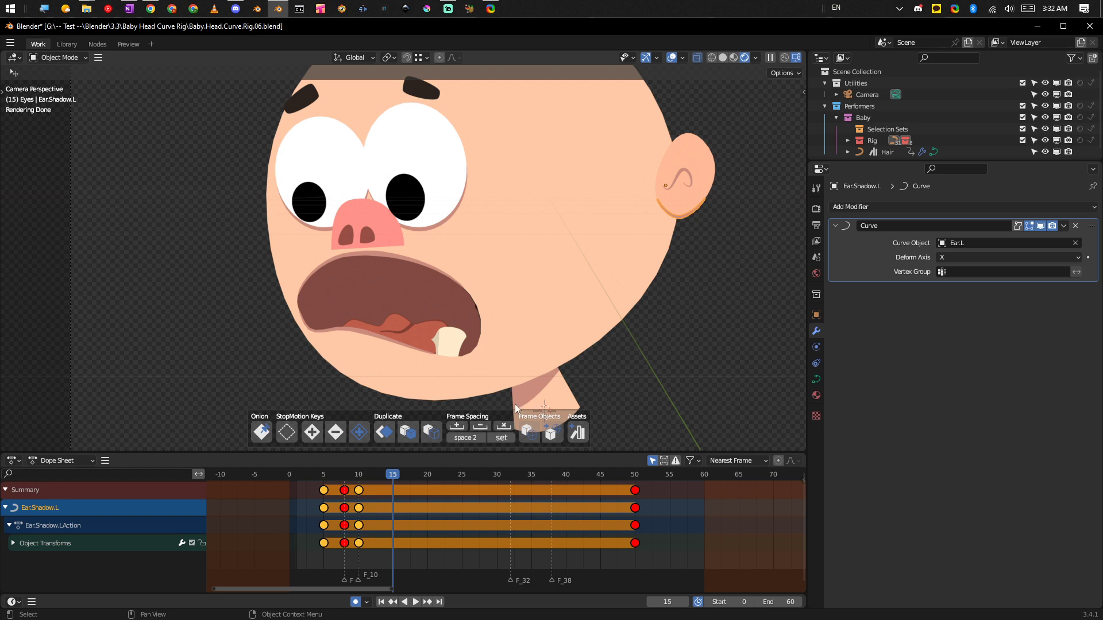
scroll(636, 341, "down", 5)
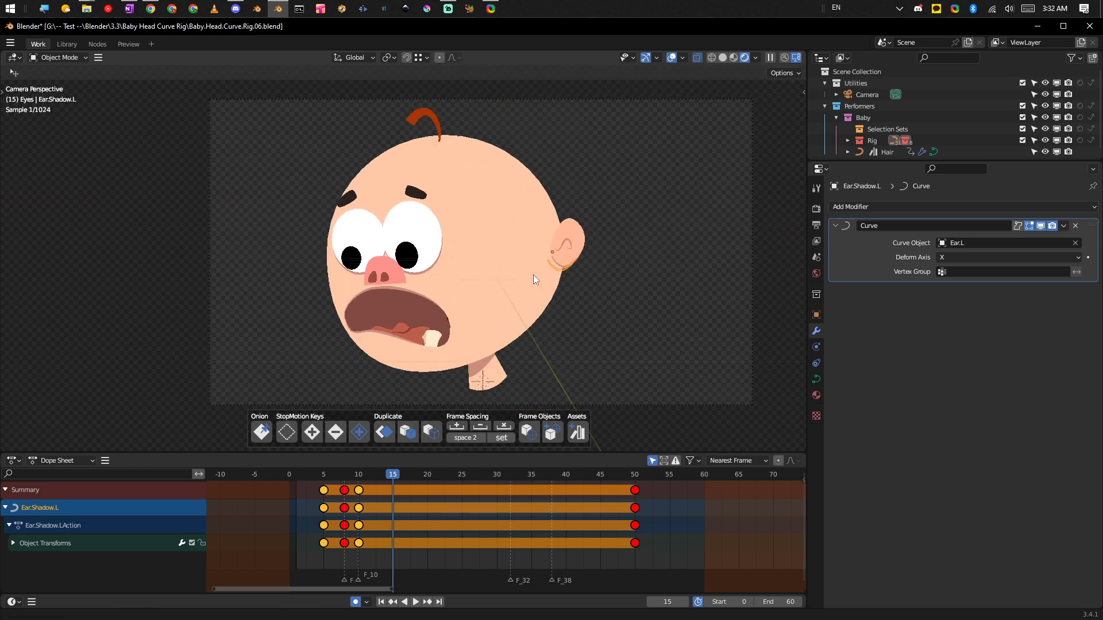
scroll(532, 273, "down", 4)
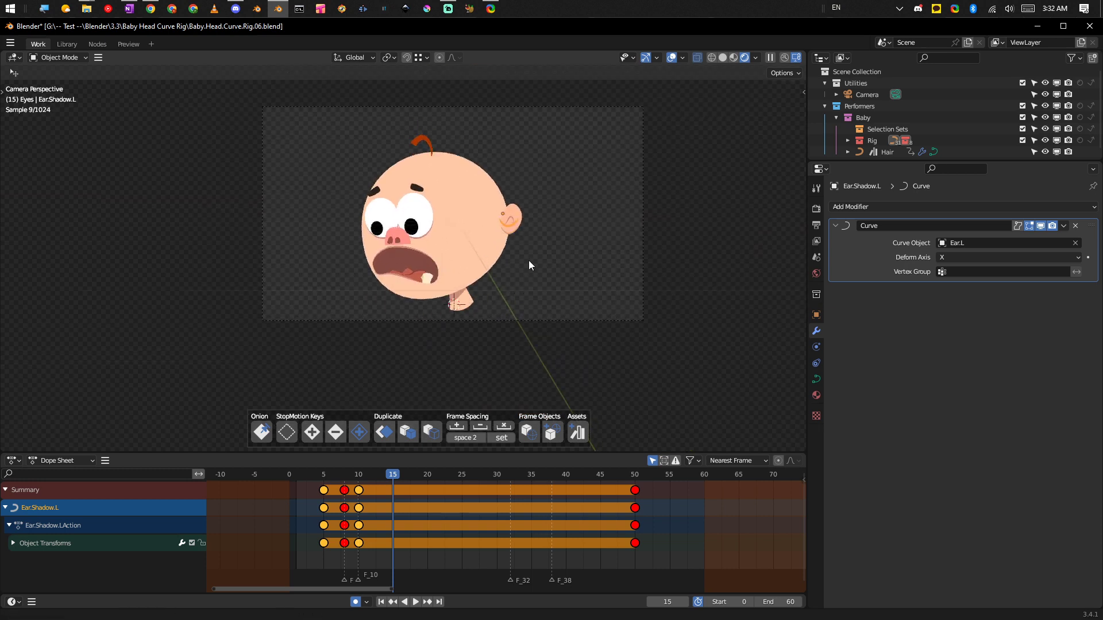
scroll(529, 262, "up", 3)
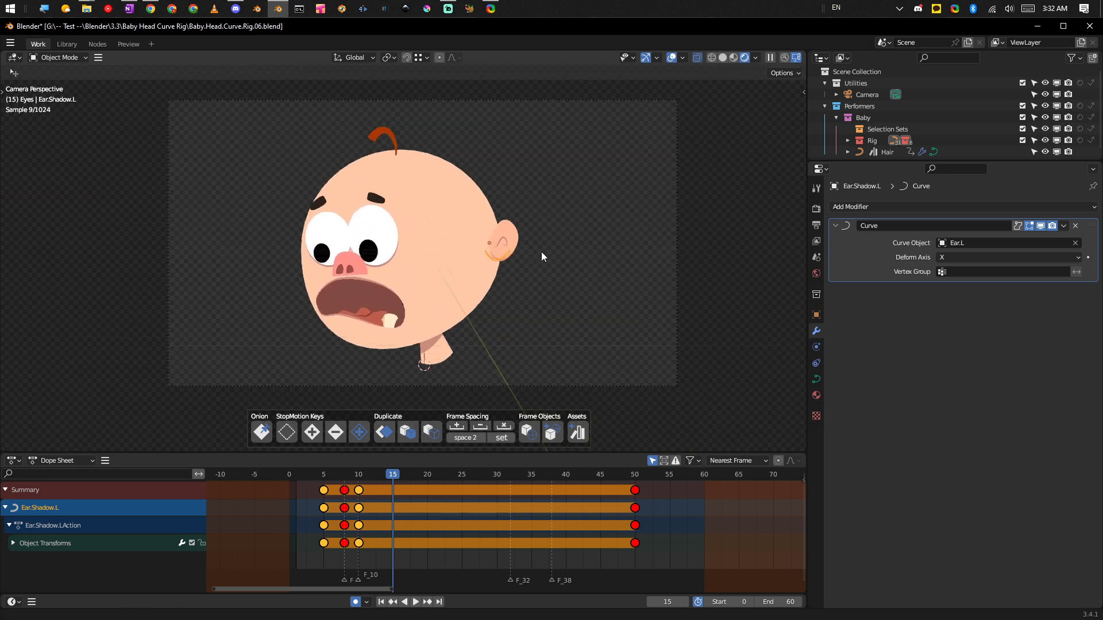
scroll(540, 250, "up", 2)
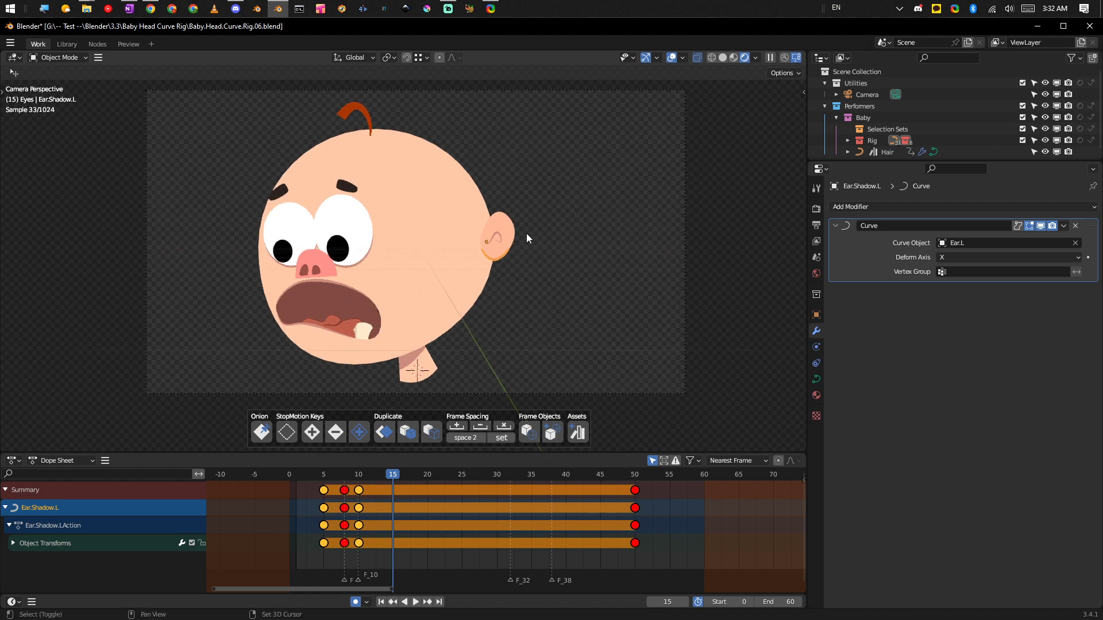
middle_click_drag(528, 238, 586, 254, "shift")
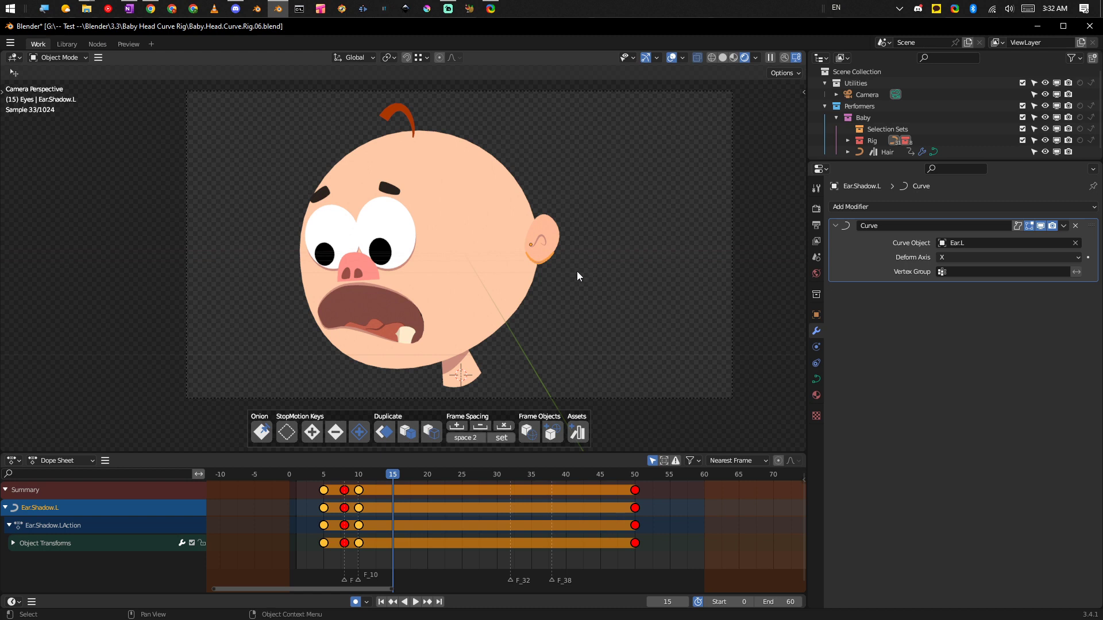